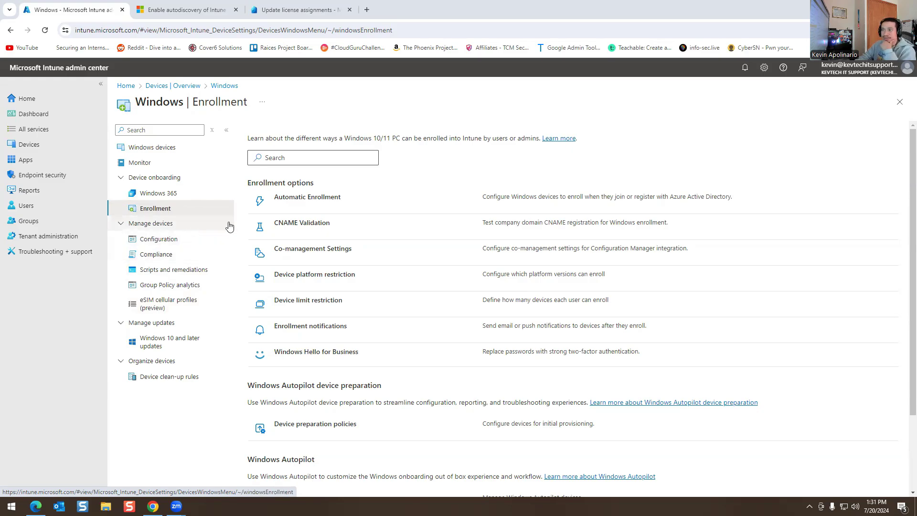
pyautogui.click(284, 202)
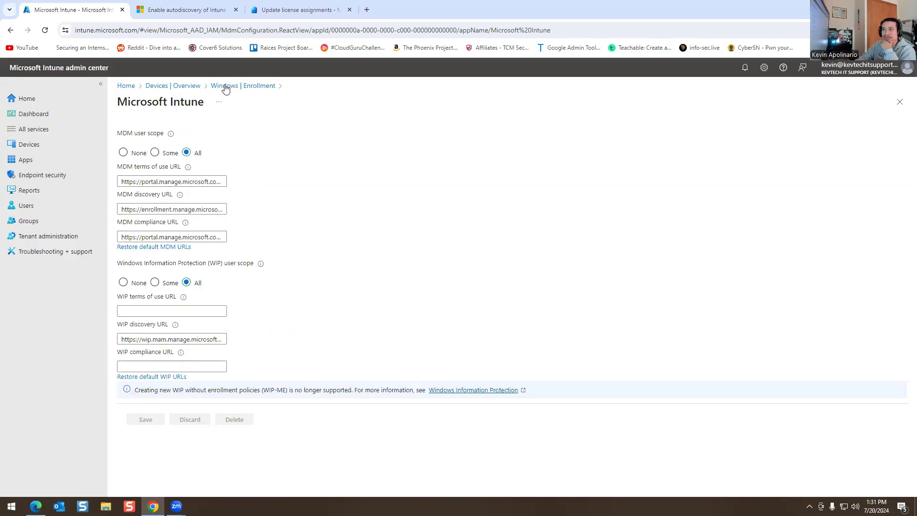
pyautogui.click(194, 86)
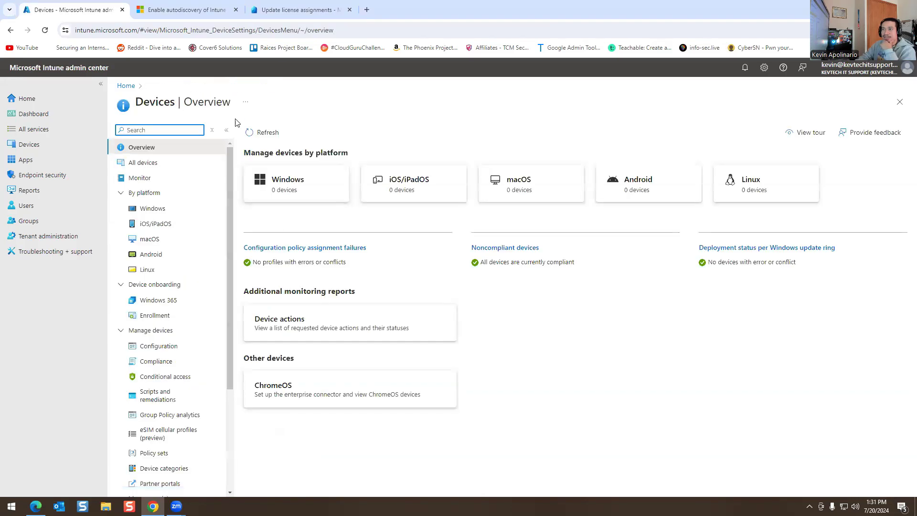
pyautogui.click(154, 209)
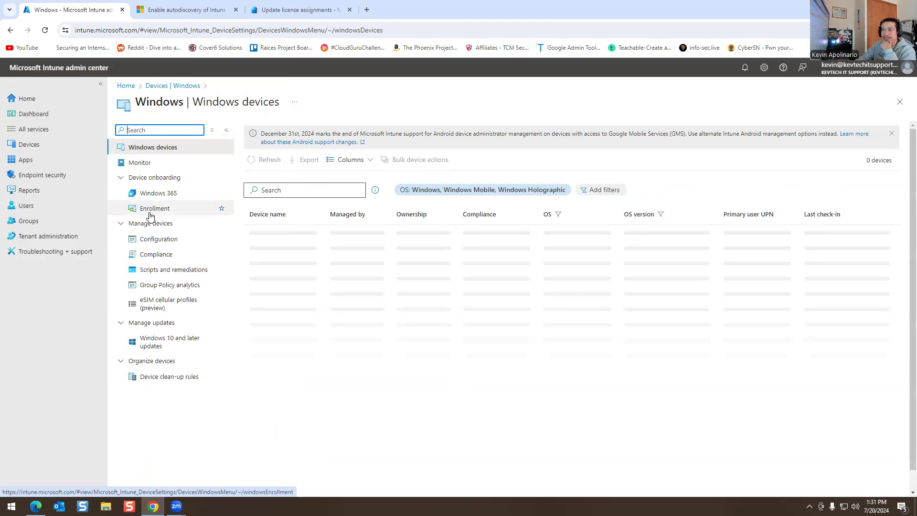
pyautogui.click(160, 210)
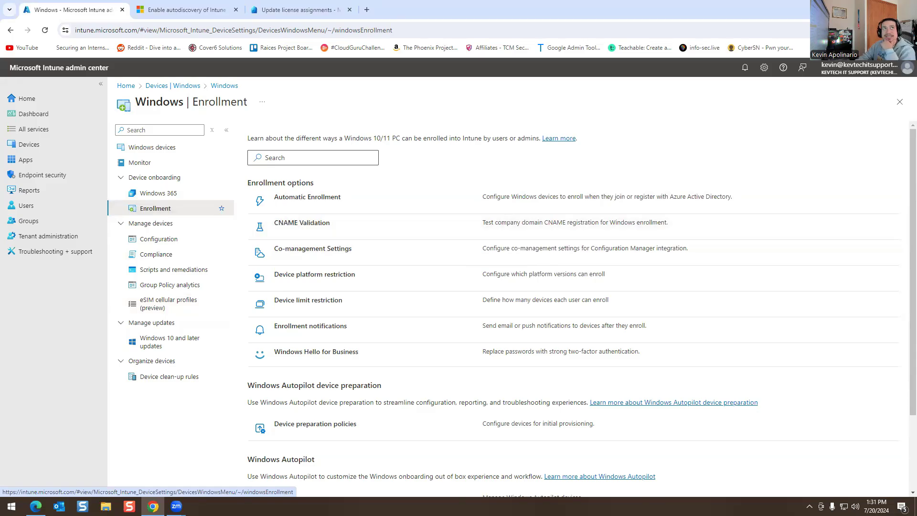
pyautogui.click(36, 506)
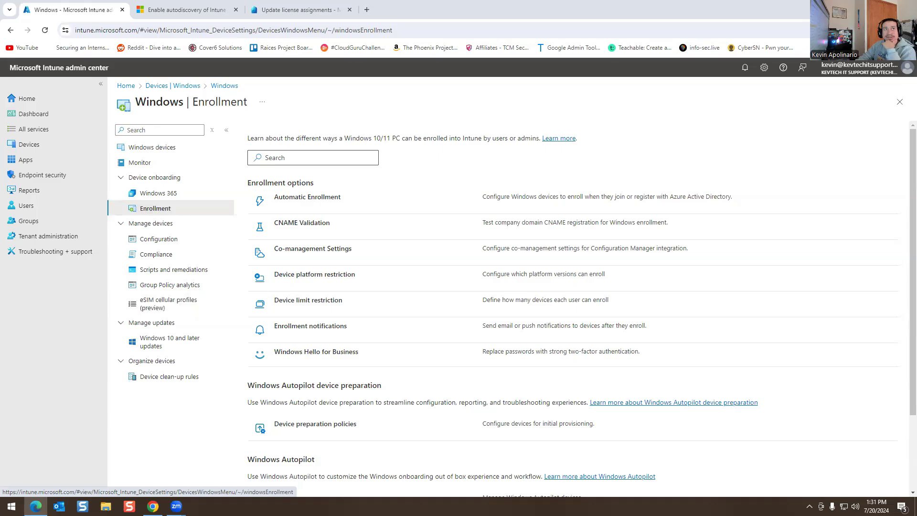
pyautogui.click(301, 279)
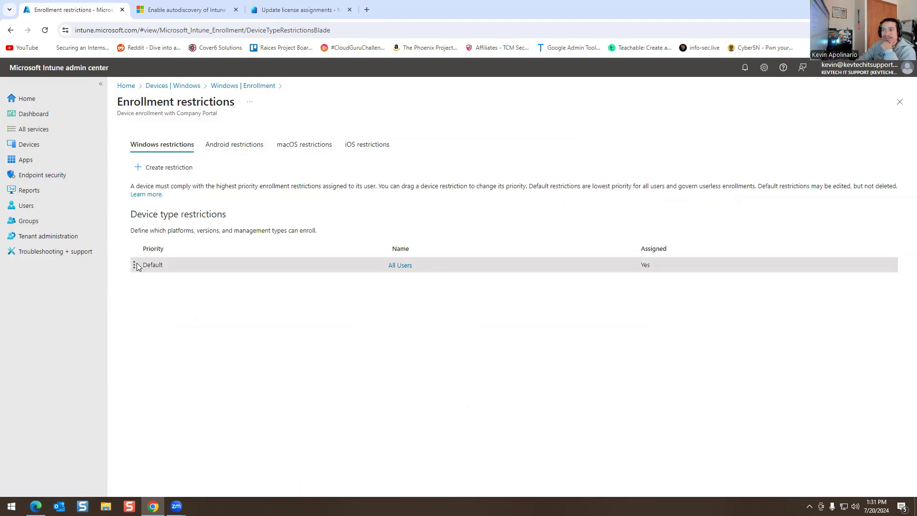
pyautogui.click(389, 266)
pyautogui.click(163, 177)
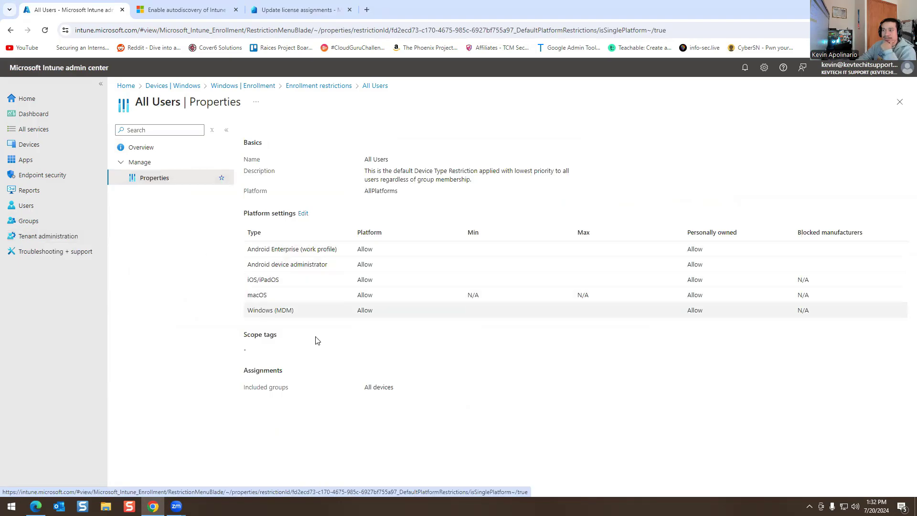
pyautogui.click(298, 86)
pyautogui.click(236, 86)
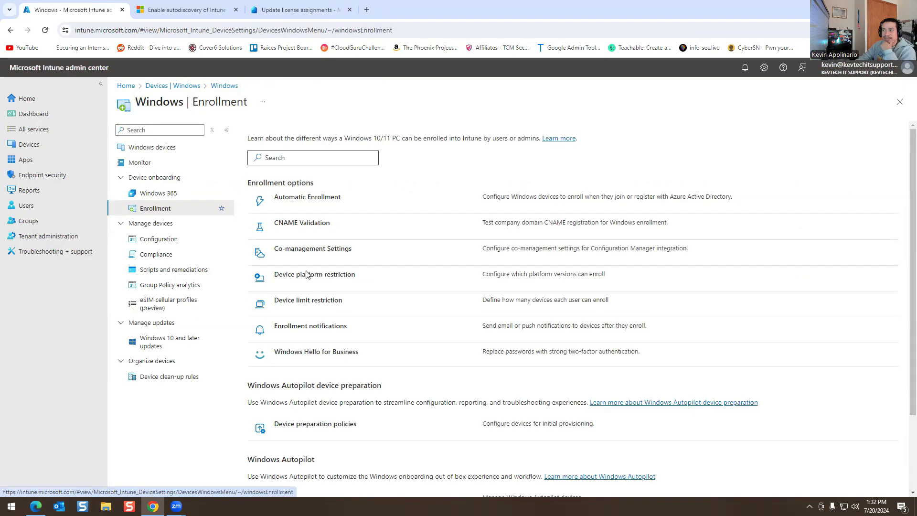
pyautogui.click(290, 308)
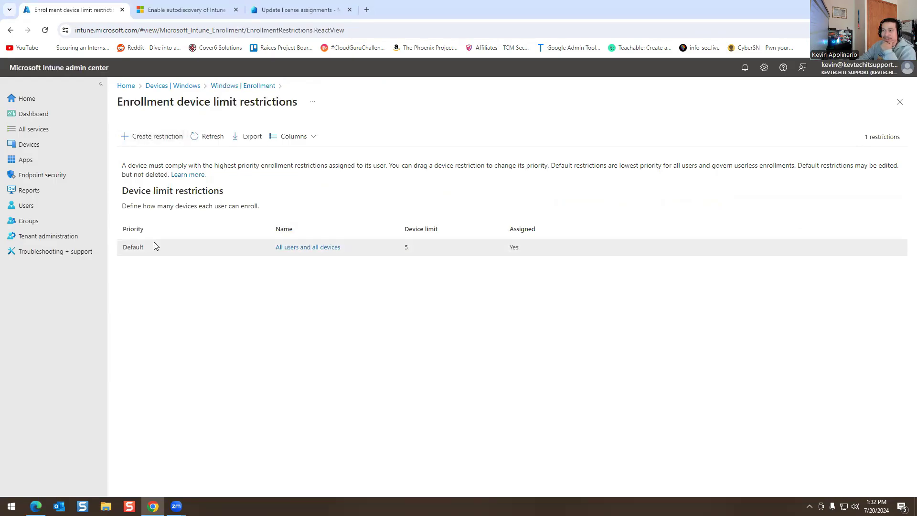
pyautogui.click(246, 86)
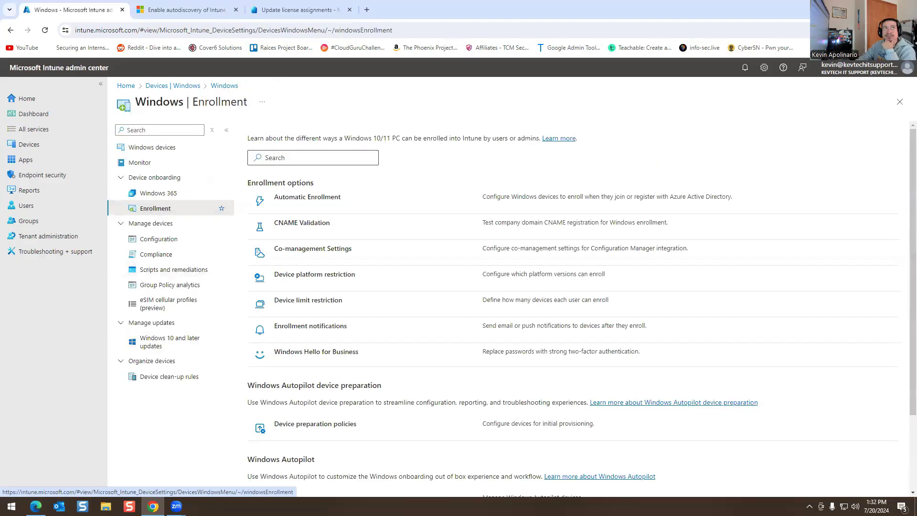
pyautogui.click(36, 506)
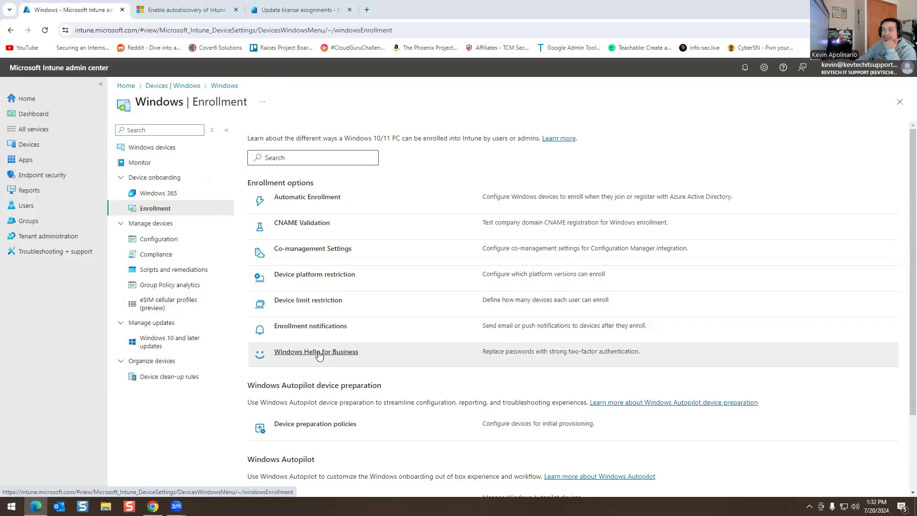
pyautogui.click(351, 352)
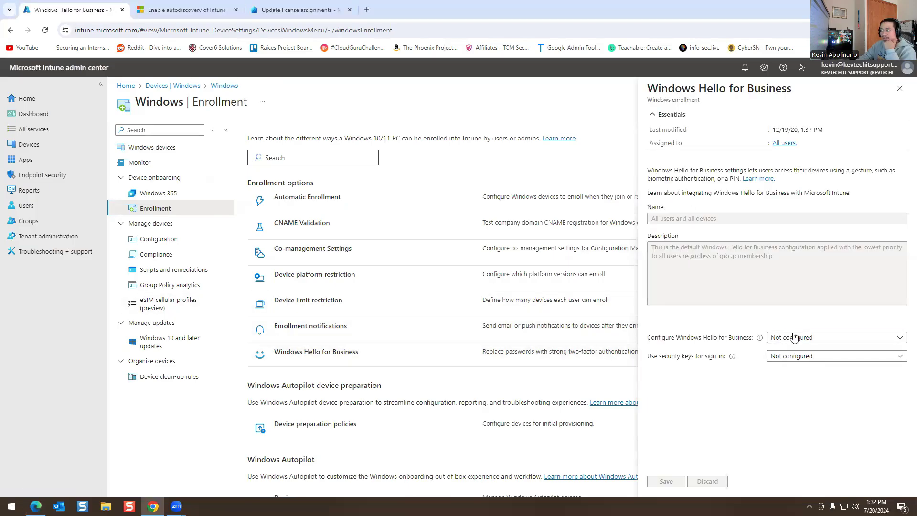
pyautogui.click(783, 338)
pyautogui.click(784, 363)
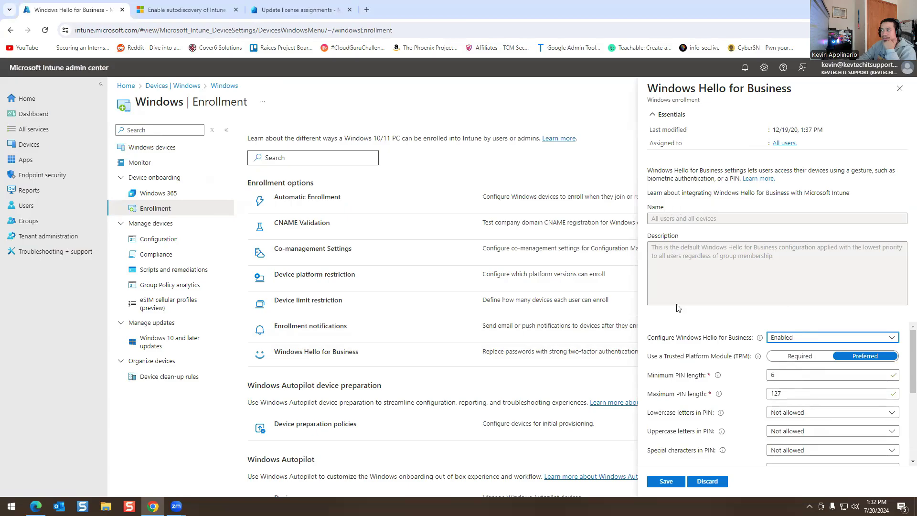
pyautogui.scroll(-3, 707, 344)
pyautogui.scroll(2, 721, 420)
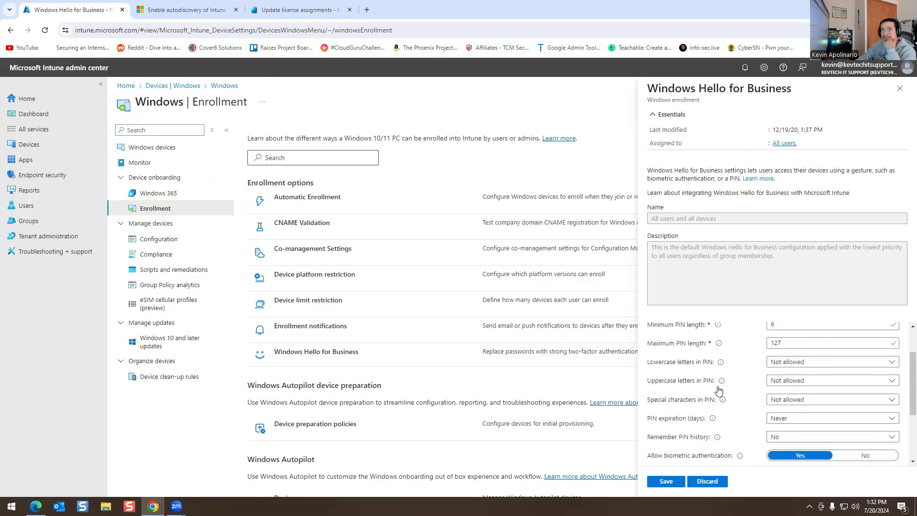
pyautogui.scroll(-2, 719, 391)
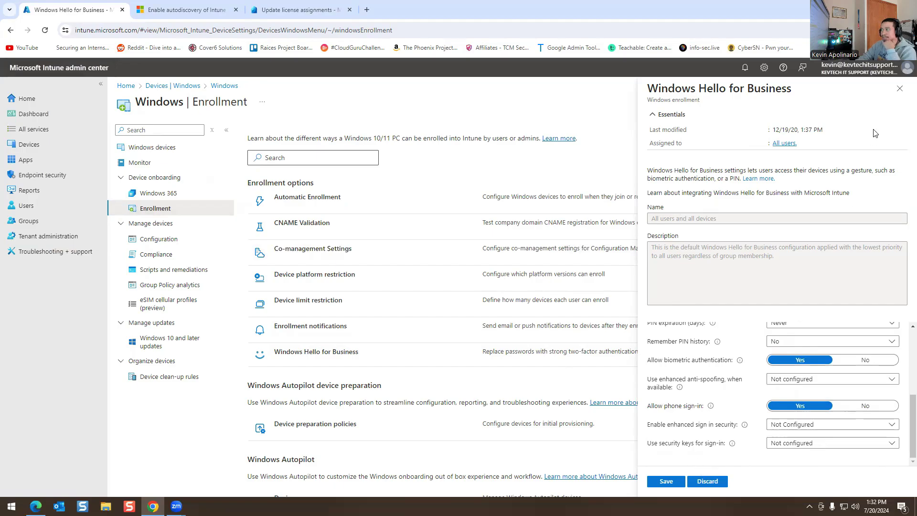
pyautogui.click(900, 88)
pyautogui.click(508, 89)
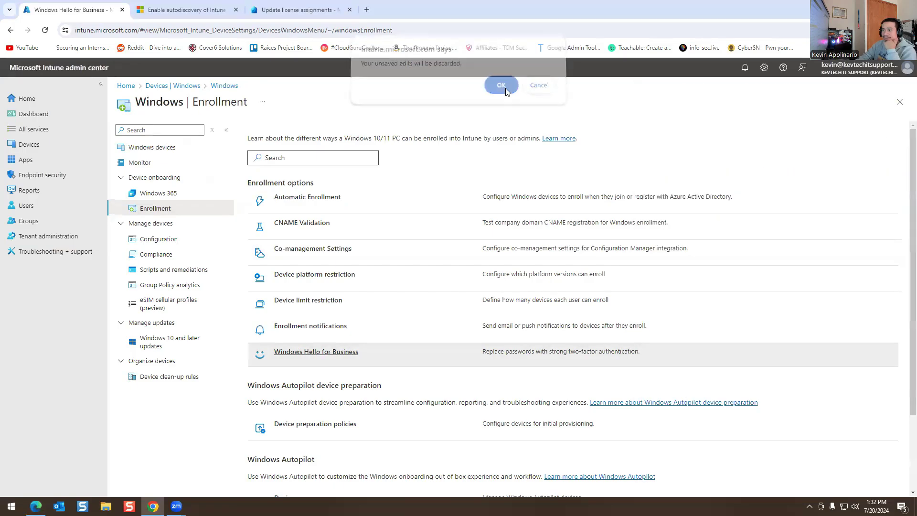
pyautogui.scroll(-2, 285, 266)
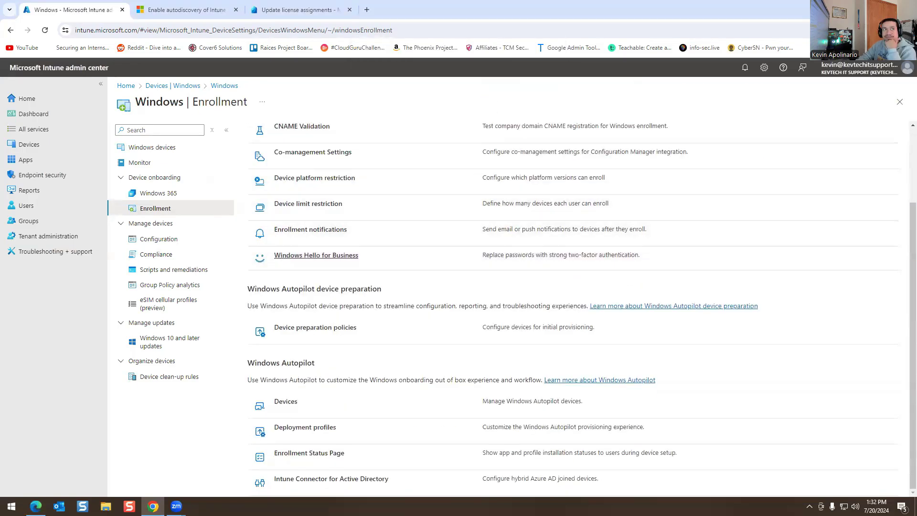
# Start a Windows PC Autopilot deployment profile named 'Windows 11' that converts all targeted devices to Autopilot
pyautogui.click(36, 505)
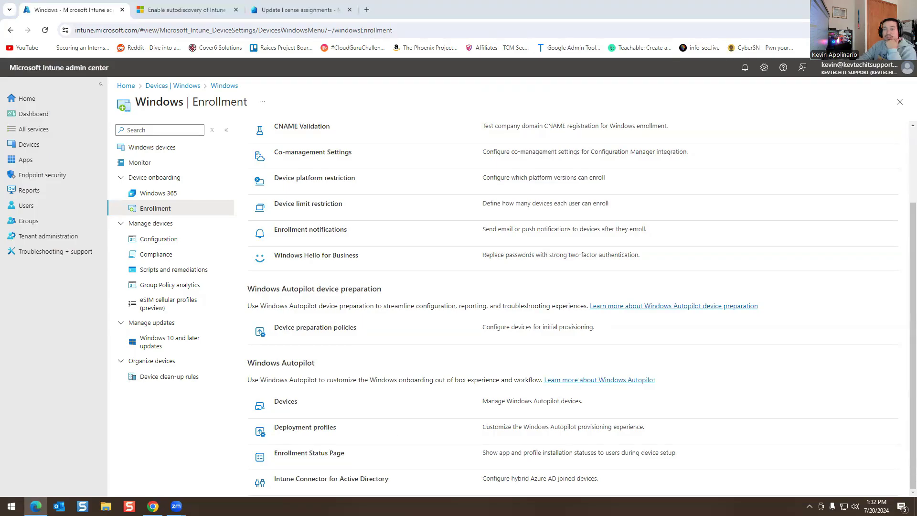
pyautogui.click(304, 429)
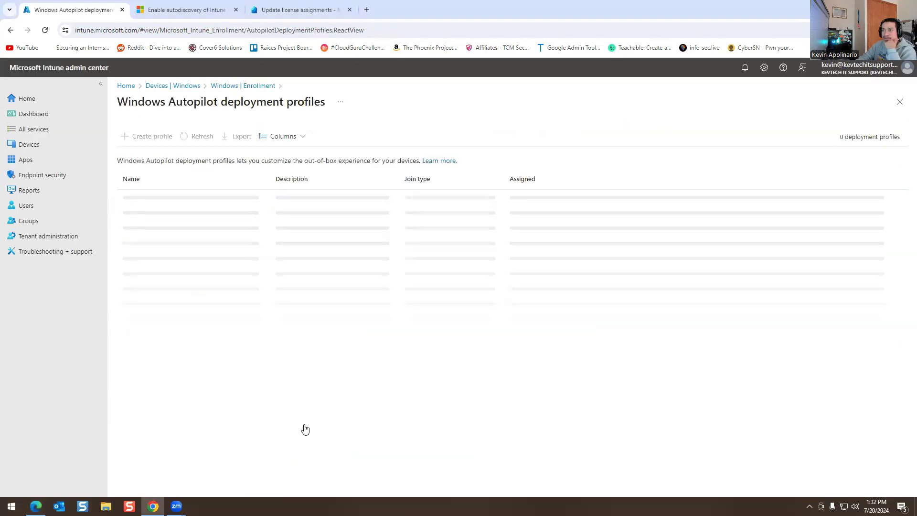
pyautogui.click(153, 140)
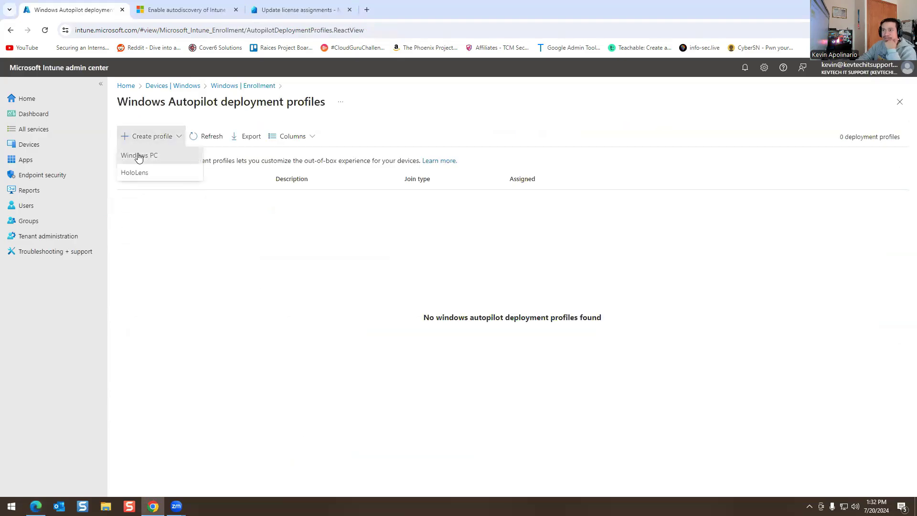
pyautogui.click(139, 157)
pyautogui.click(268, 157)
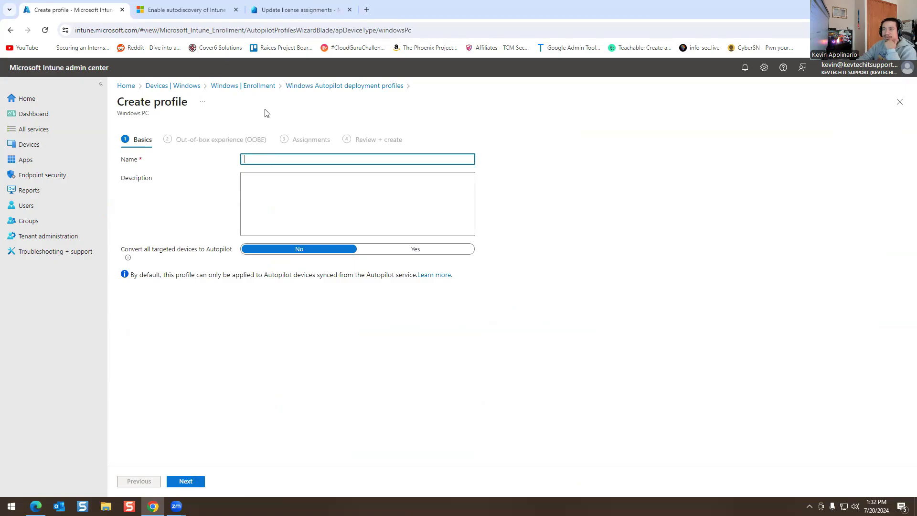
pyautogui.write('Window')
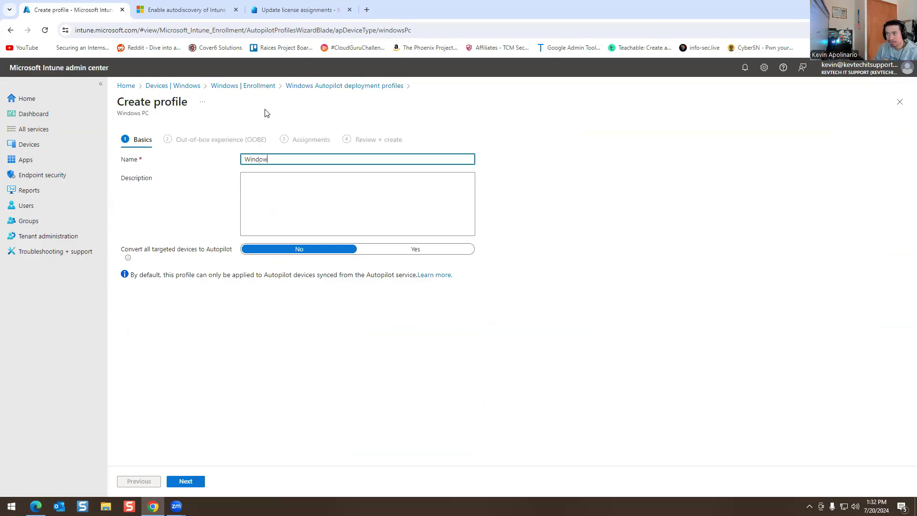
pyautogui.write('s 11')
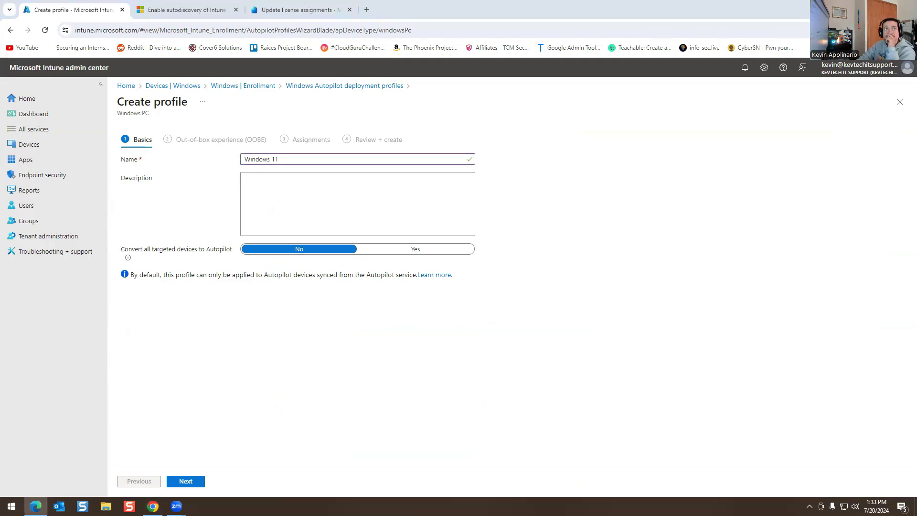
pyautogui.click(375, 250)
# Move on to the out-of-box experience settings and check the User account type explanation
pyautogui.click(183, 481)
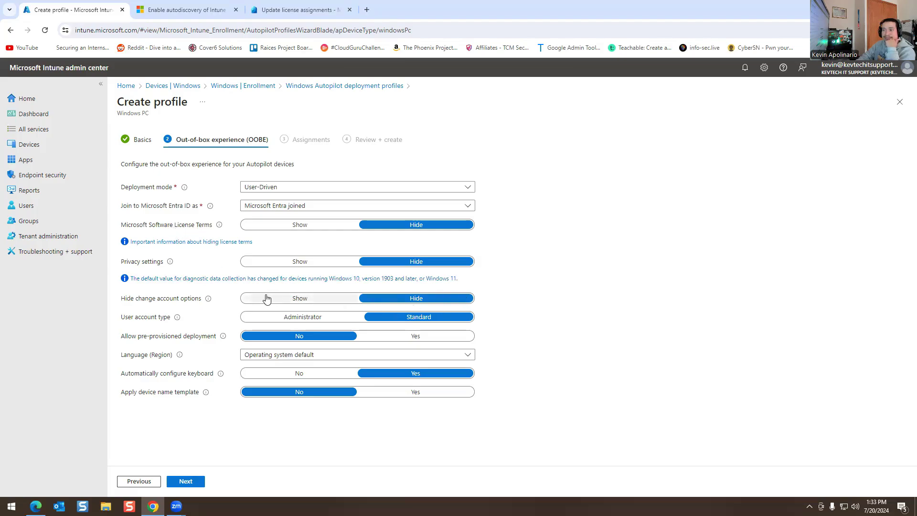
pyautogui.moveTo(138, 317); pyautogui.dragTo(192, 326)
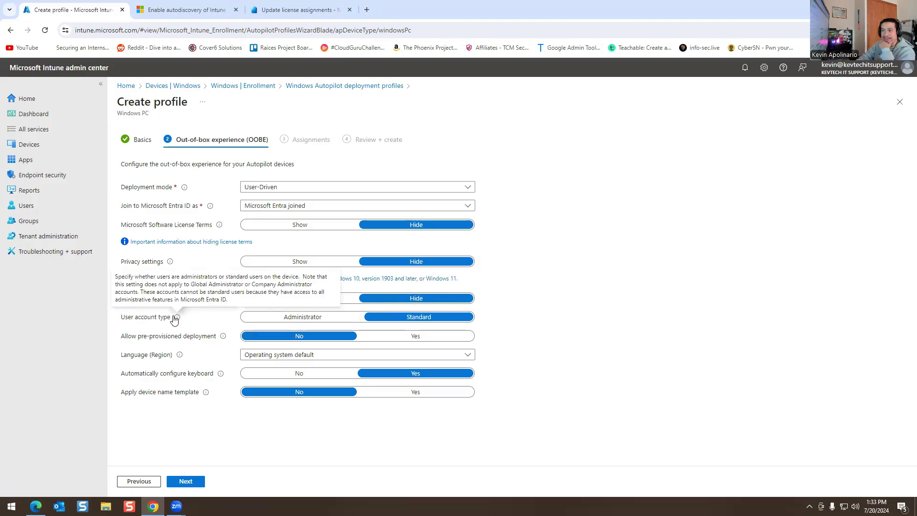
pyautogui.click(174, 318)
# Skip assignments, create the Windows 11 profile, and refresh the deployment profiles list
pyautogui.click(177, 481)
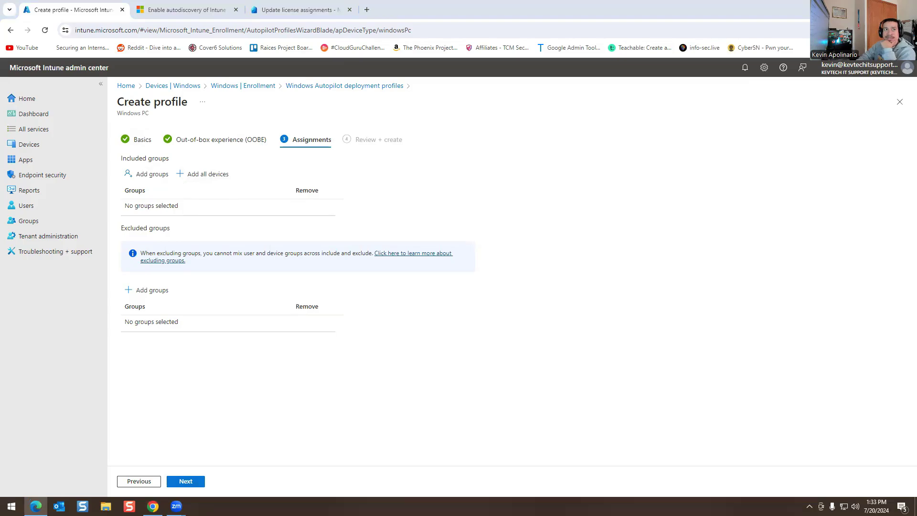
pyautogui.click(187, 480)
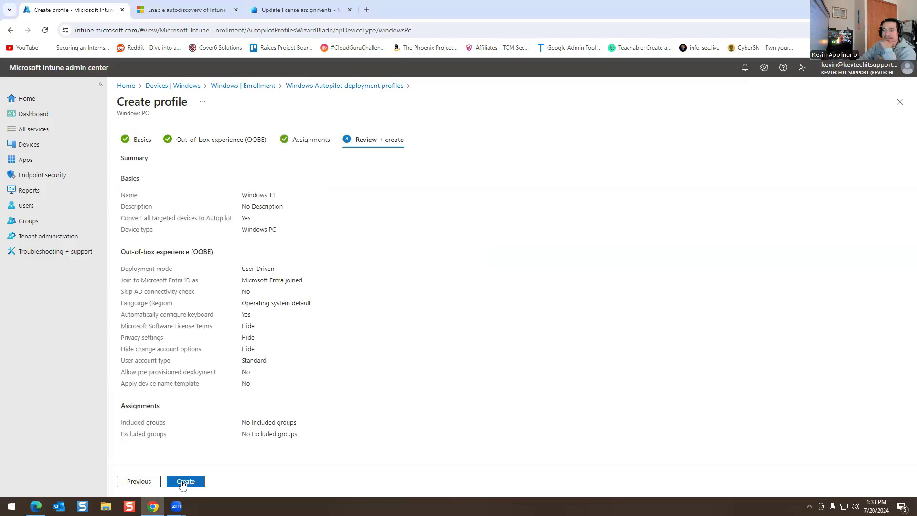
pyautogui.click(182, 483)
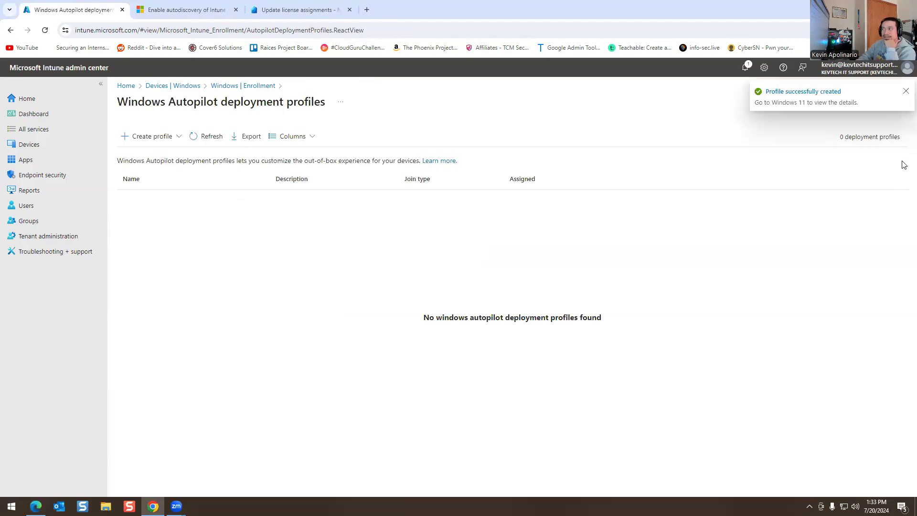
pyautogui.click(198, 136)
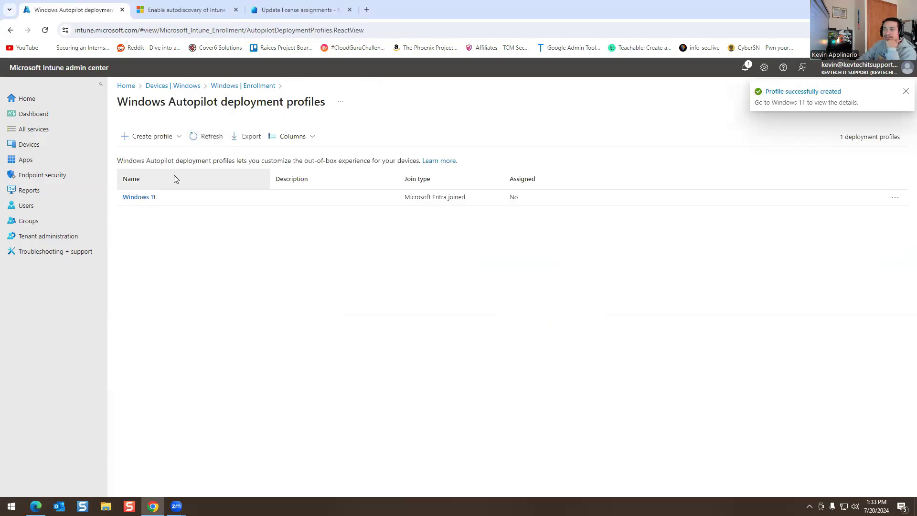
# View the properties of the All users and all devices Enrollment Status Page profile
pyautogui.click(248, 87)
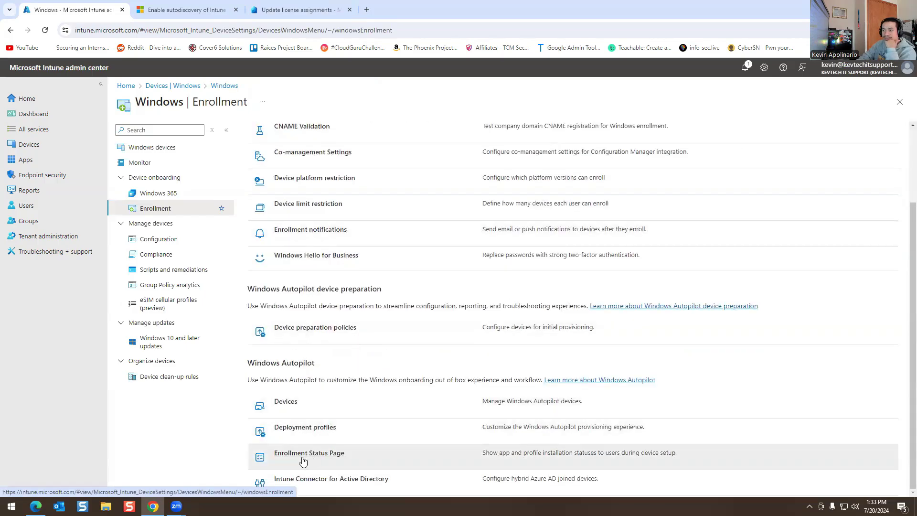
pyautogui.click(301, 460)
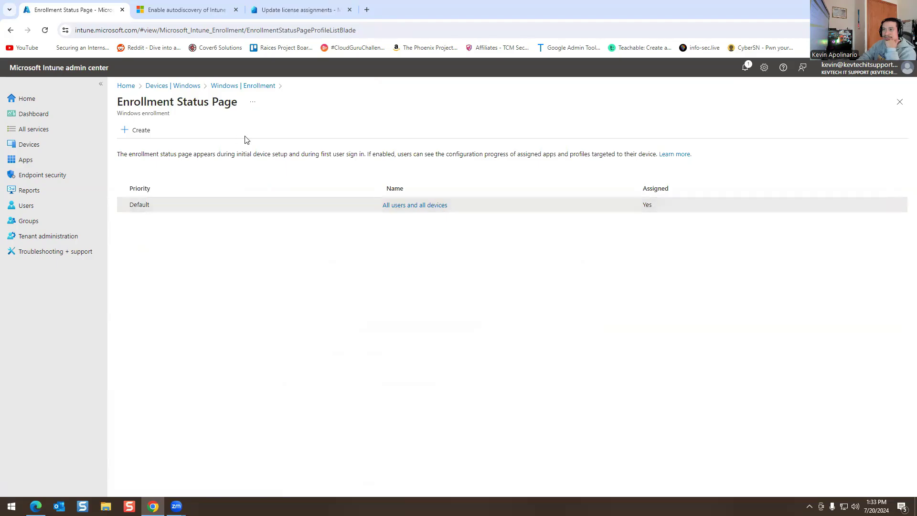
pyautogui.click(423, 205)
pyautogui.click(154, 177)
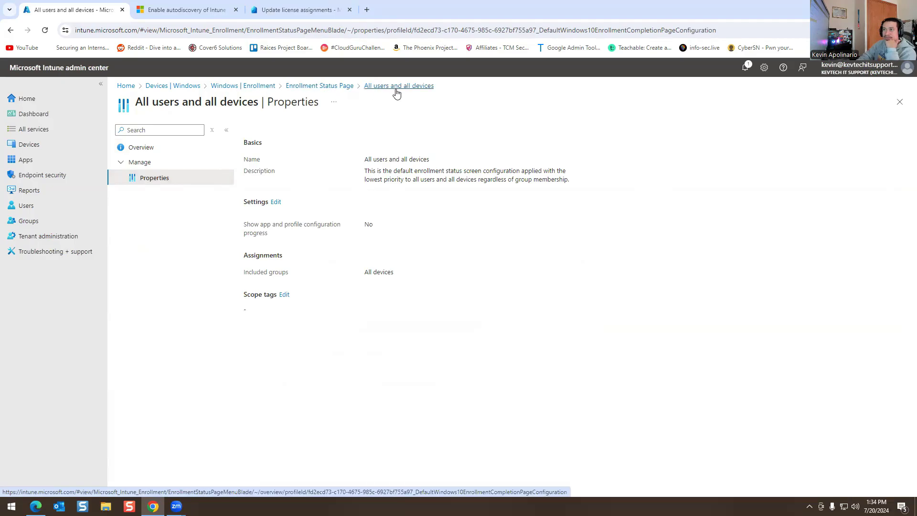
# Return to the Enrollment Status Page list, then back to the Devices overview
pyautogui.click(334, 91)
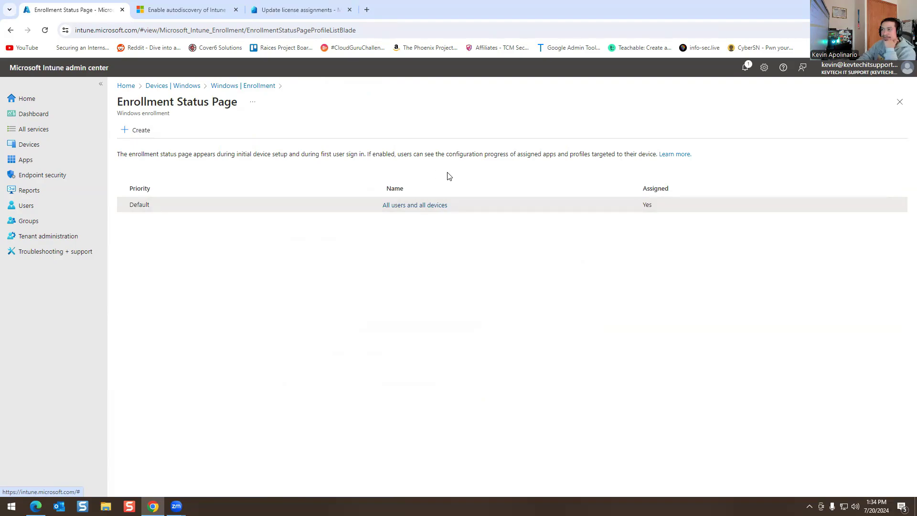
pyautogui.moveTo(454, 155); pyautogui.dragTo(610, 162)
pyautogui.click(594, 164)
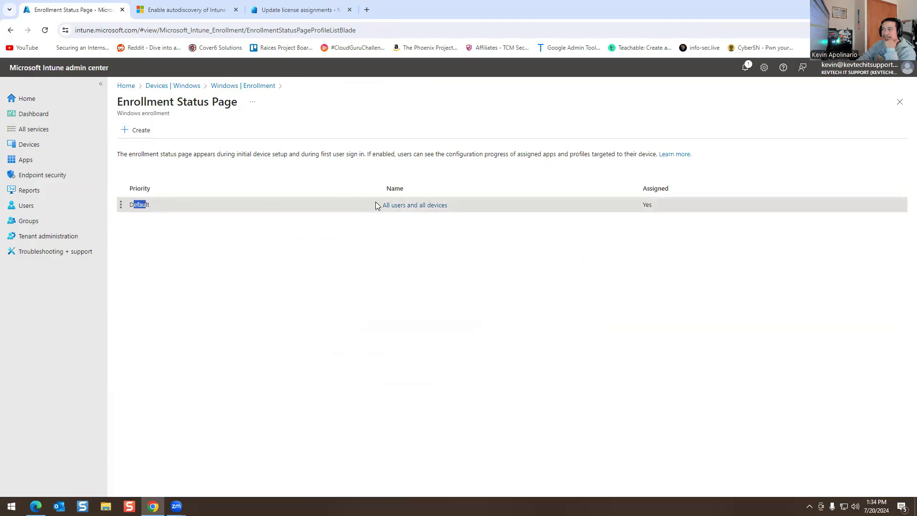
pyautogui.click(190, 86)
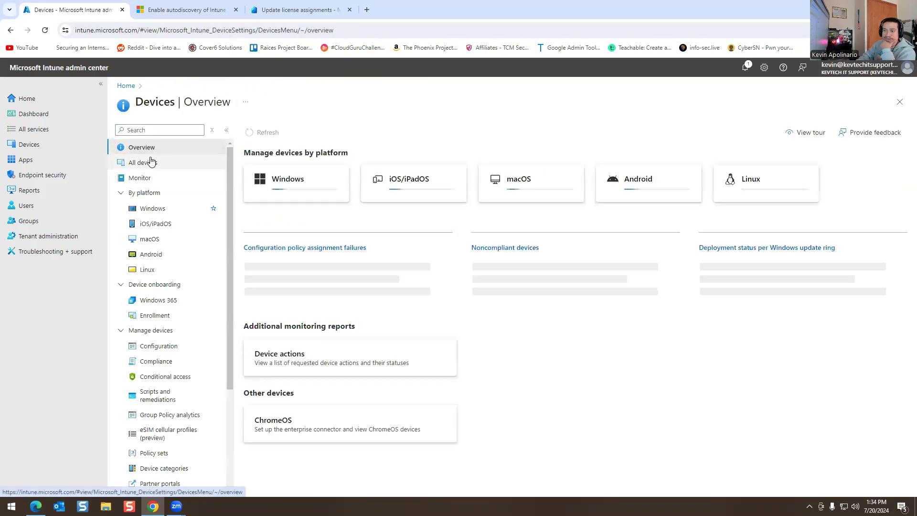
# Scroll the Devices menu down to Manage devices and open Compliance
pyautogui.scroll(-2, 186, 225)
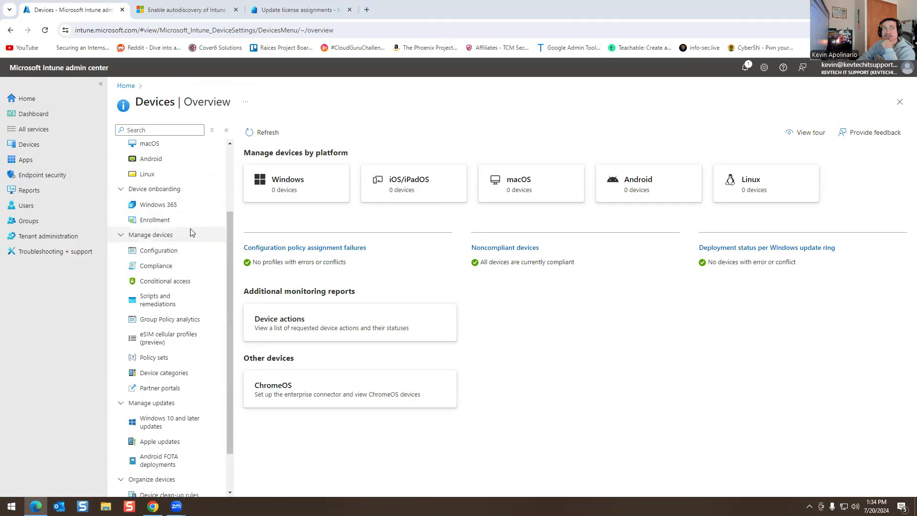
pyautogui.click(157, 268)
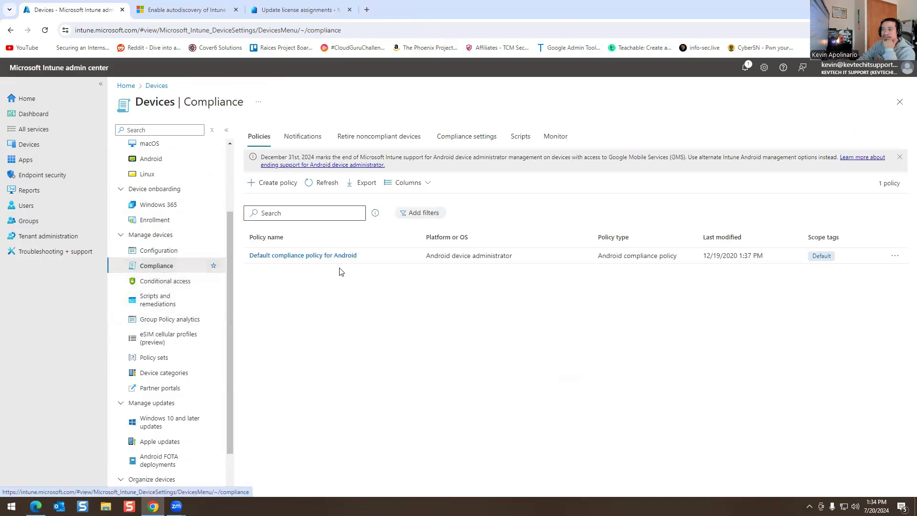
# Create a Windows 10 and later compliance policy named 'Kevtech' and continue to its compliance settings
pyautogui.click(262, 187)
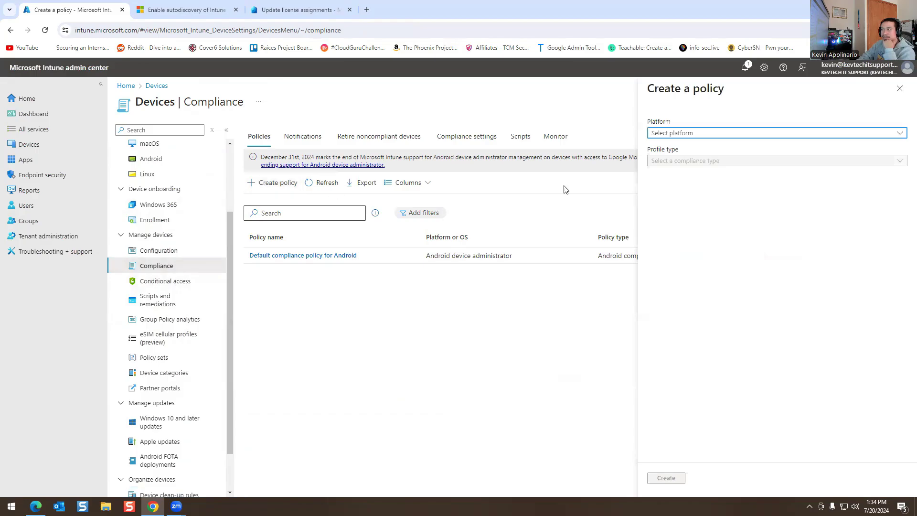
pyautogui.click(669, 133)
pyautogui.click(664, 242)
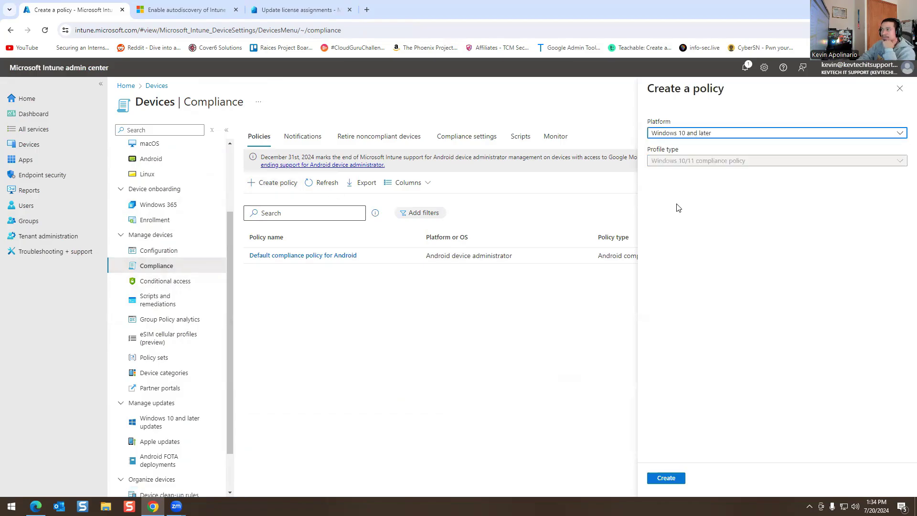
pyautogui.click(666, 478)
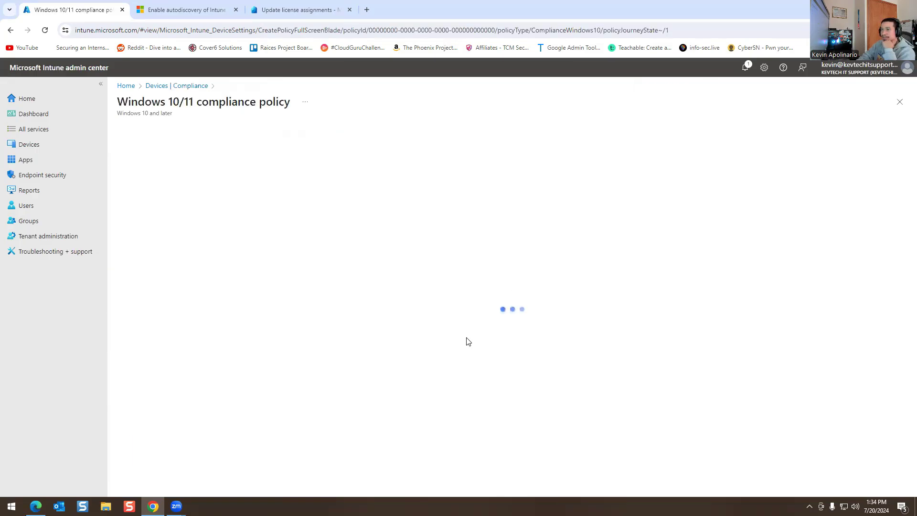
pyautogui.click(274, 158)
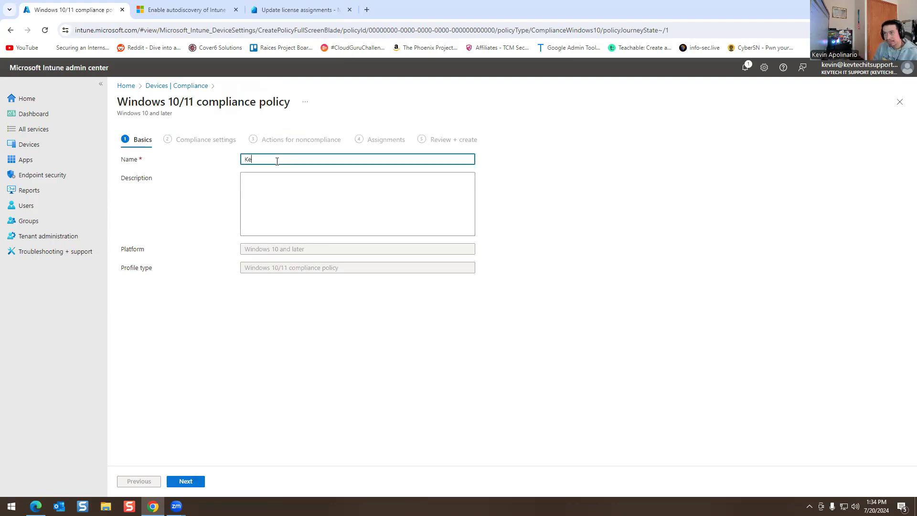
pyautogui.write('Kevtech')
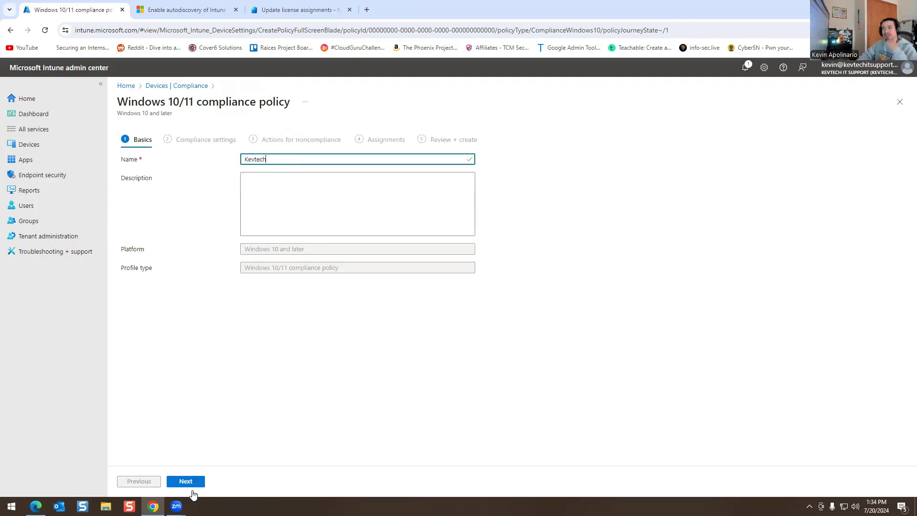
pyautogui.click(186, 481)
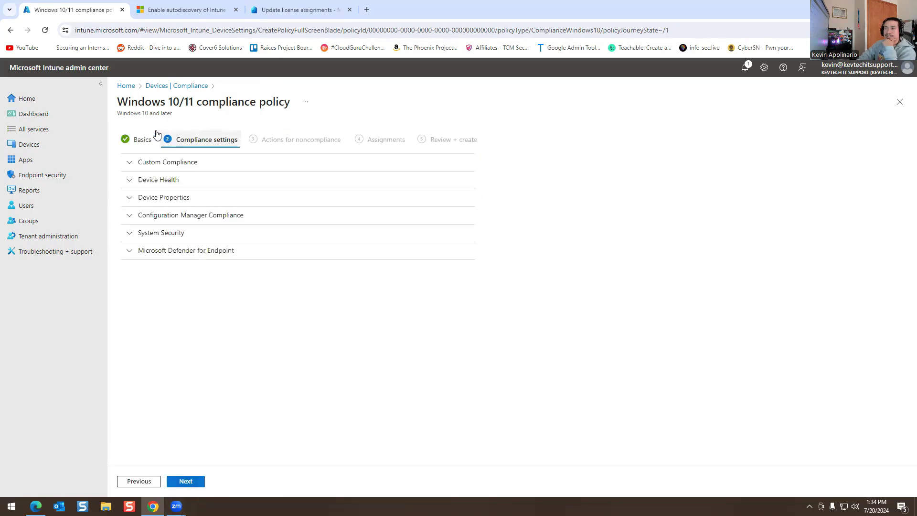
# Expand the Custom Compliance, Device Health, Device Properties, Configuration Manager, System Security and Defender sections
pyautogui.click(129, 162)
pyautogui.click(129, 254)
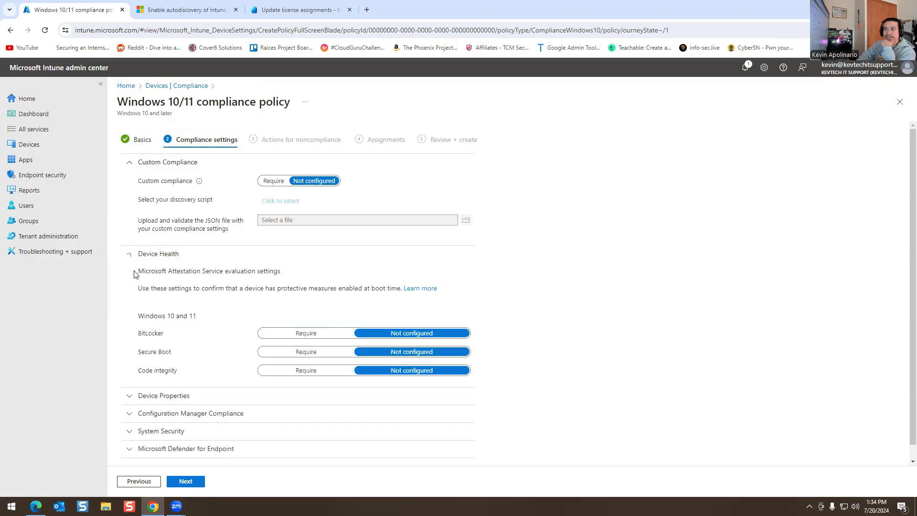
pyautogui.click(130, 385)
pyautogui.scroll(-4, 130, 387)
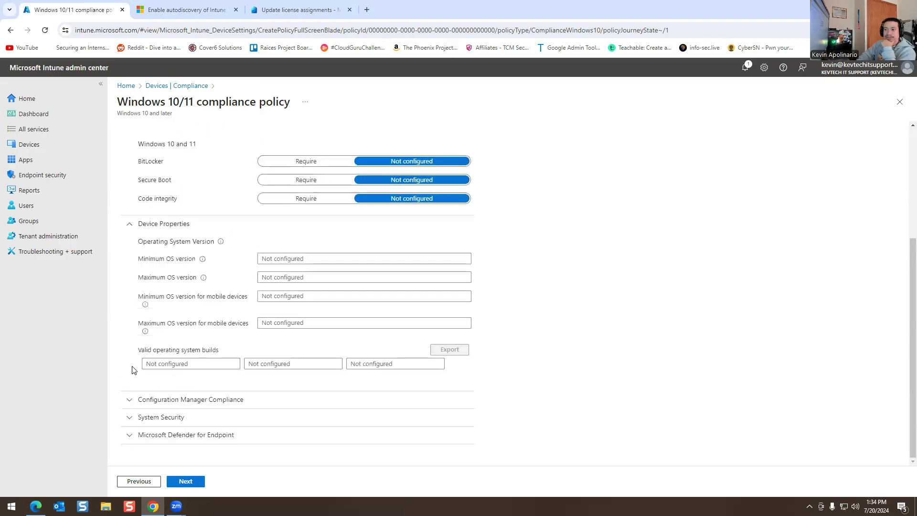
pyautogui.click(129, 399)
pyautogui.click(127, 422)
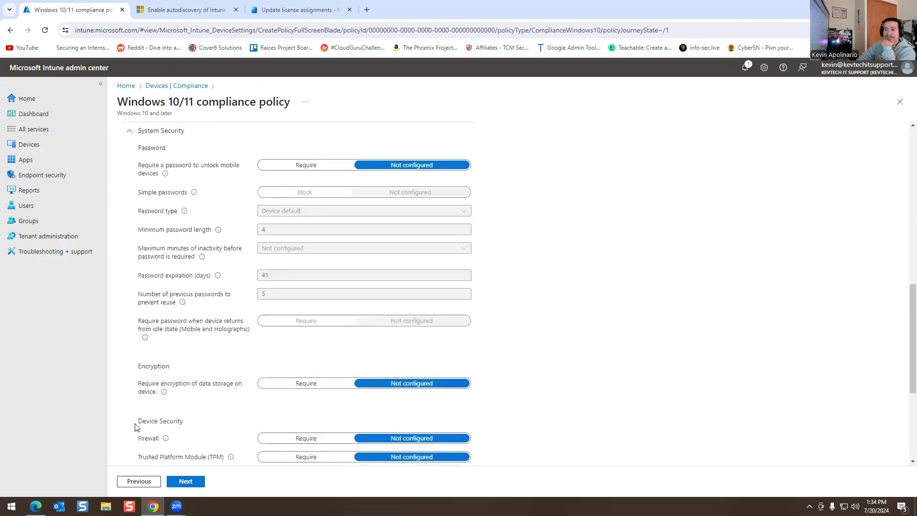
pyautogui.scroll(-4, 135, 430)
pyautogui.click(129, 434)
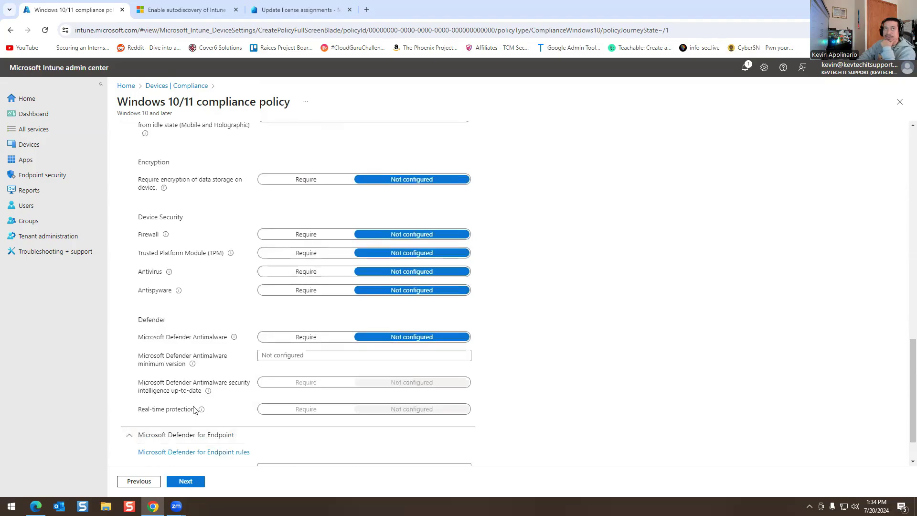
pyautogui.click(35, 506)
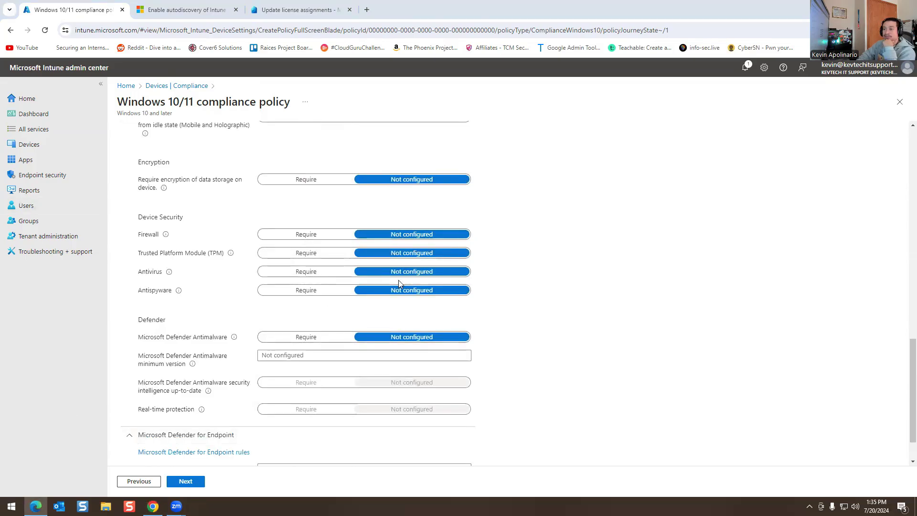
pyautogui.scroll(15, 313, 299)
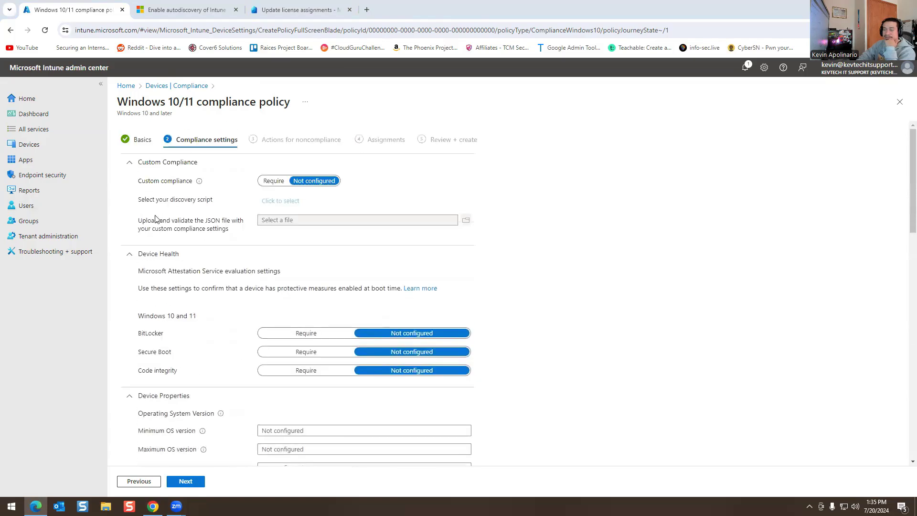
pyautogui.scroll(-10, 361, 214)
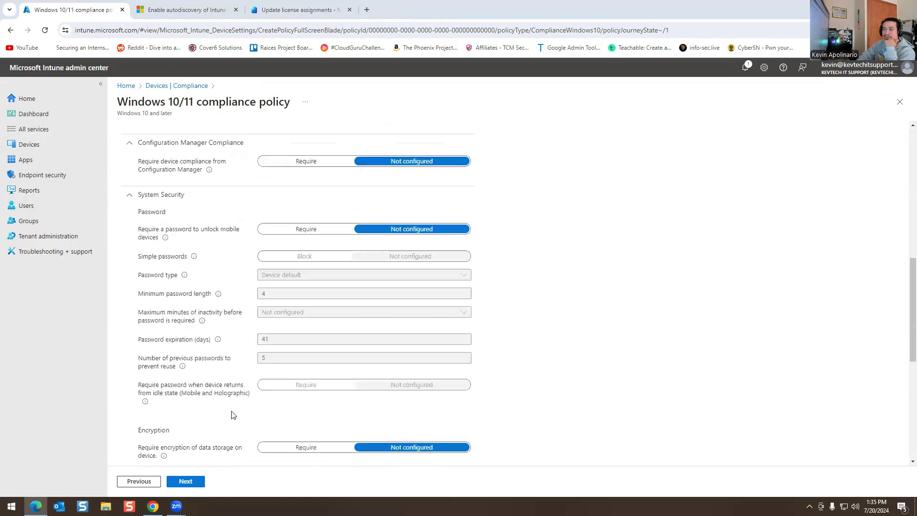
pyautogui.scroll(10, 238, 322)
pyautogui.scroll(-3, 239, 323)
pyautogui.scroll(3, 234, 287)
pyautogui.scroll(-3, 230, 183)
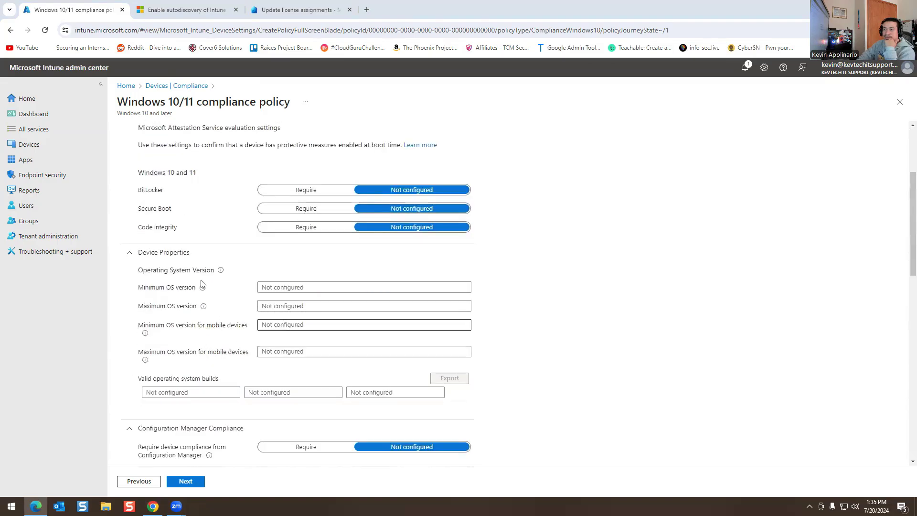
# Toggle BitLocker, Secure Boot and Code integrity to Require, then back to Not configured
pyautogui.click(312, 190)
pyautogui.click(411, 190)
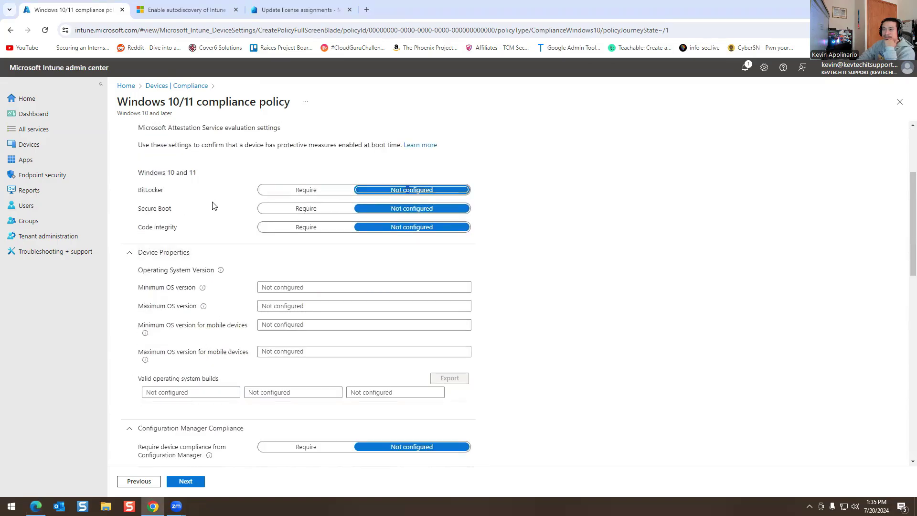
pyautogui.click(300, 210)
pyautogui.click(384, 208)
pyautogui.scroll(-1, 213, 241)
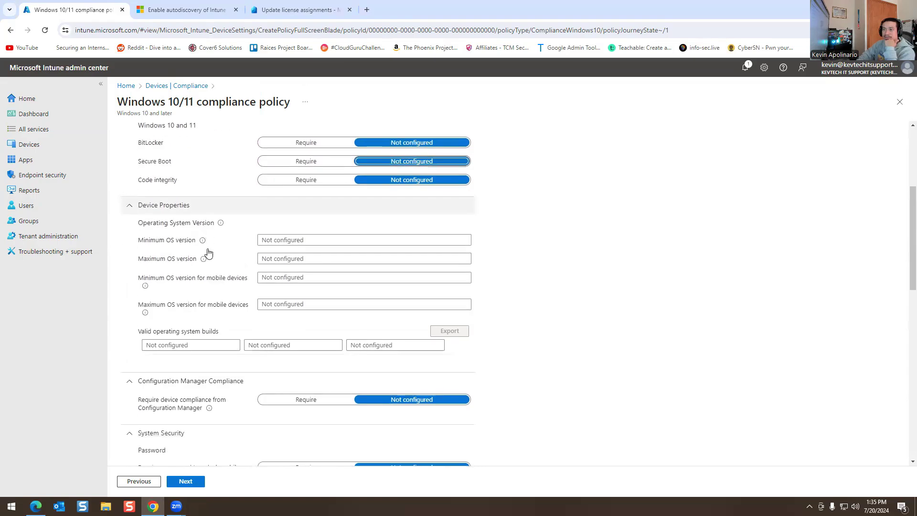
pyautogui.click(268, 180)
pyautogui.click(363, 180)
# Look over the remaining settings and continue to Actions for noncompliance
pyautogui.scroll(-3, 153, 293)
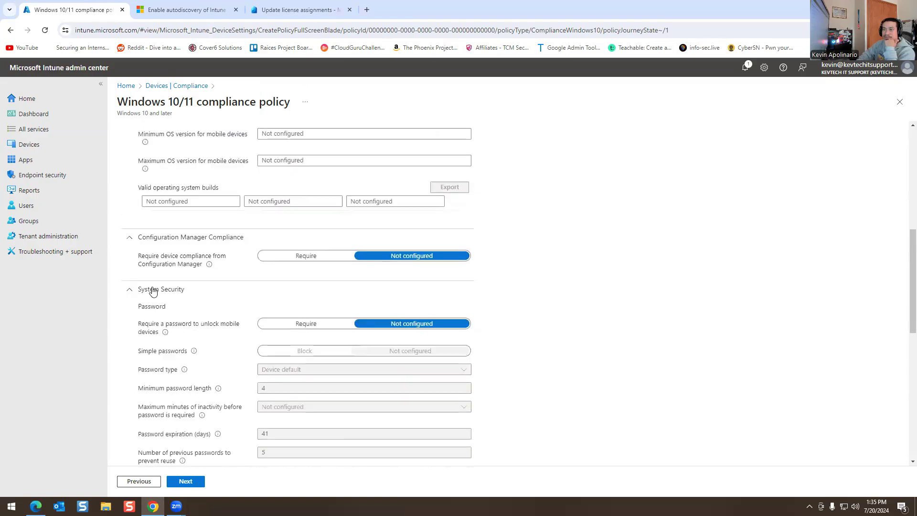
pyautogui.scroll(3, 154, 330)
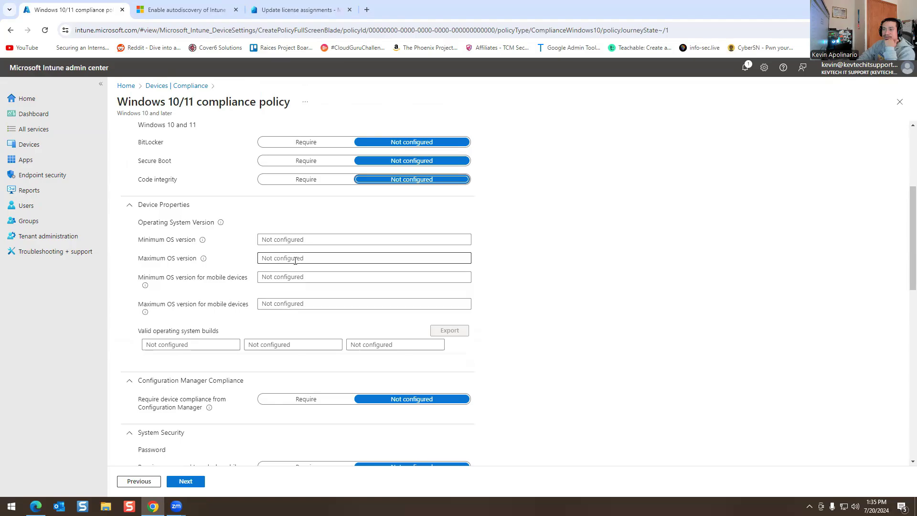
pyautogui.scroll(-3, 296, 261)
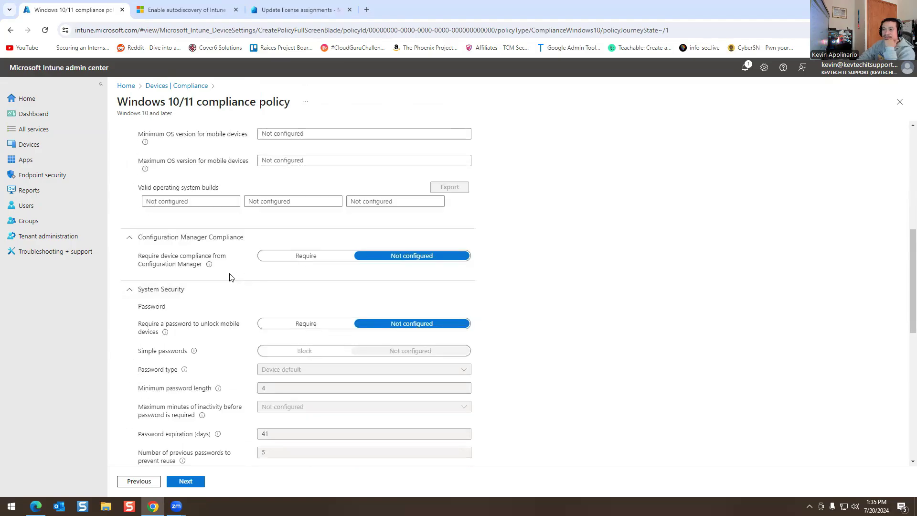
pyautogui.scroll(-3, 243, 277)
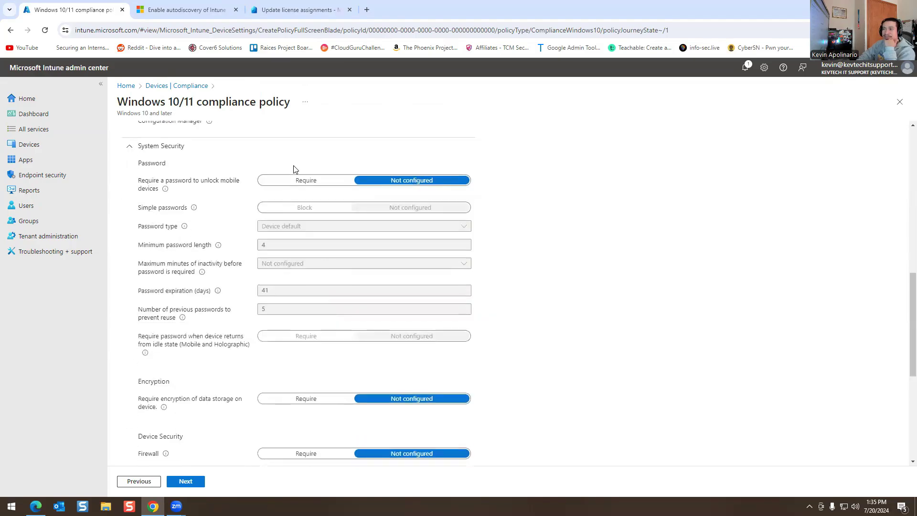
pyautogui.scroll(2, 293, 191)
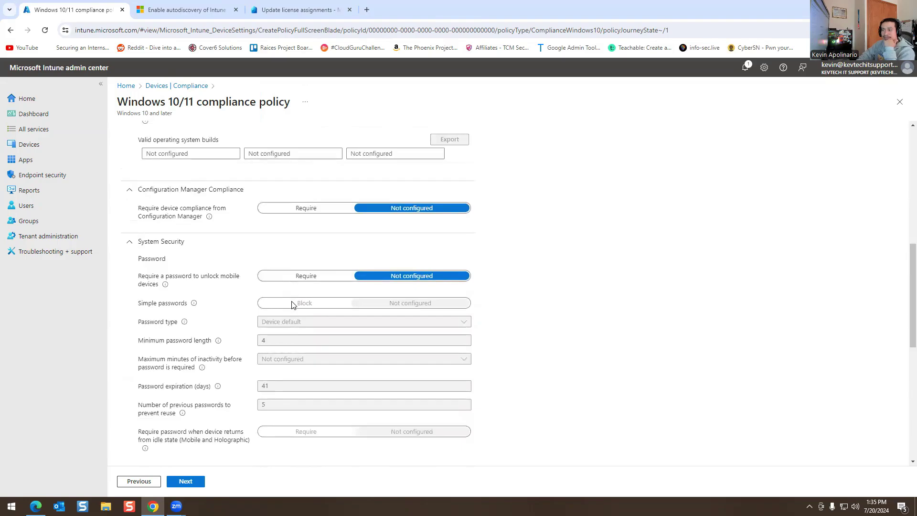
pyautogui.scroll(-4, 331, 294)
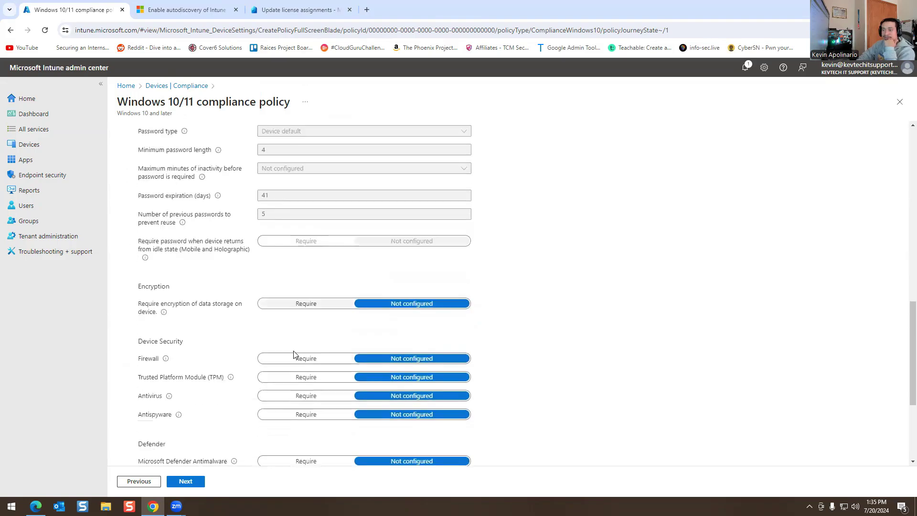
pyautogui.scroll(-2, 260, 359)
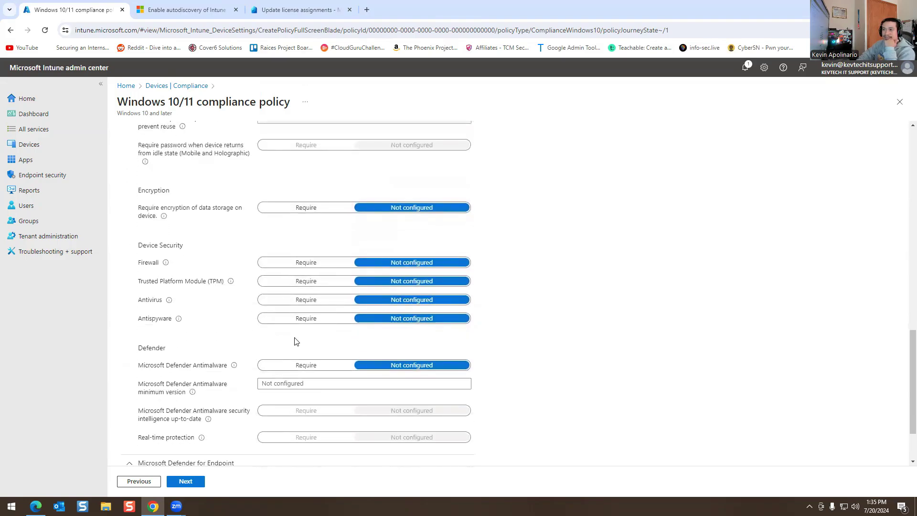
pyautogui.scroll(-2, 285, 352)
pyautogui.click(185, 482)
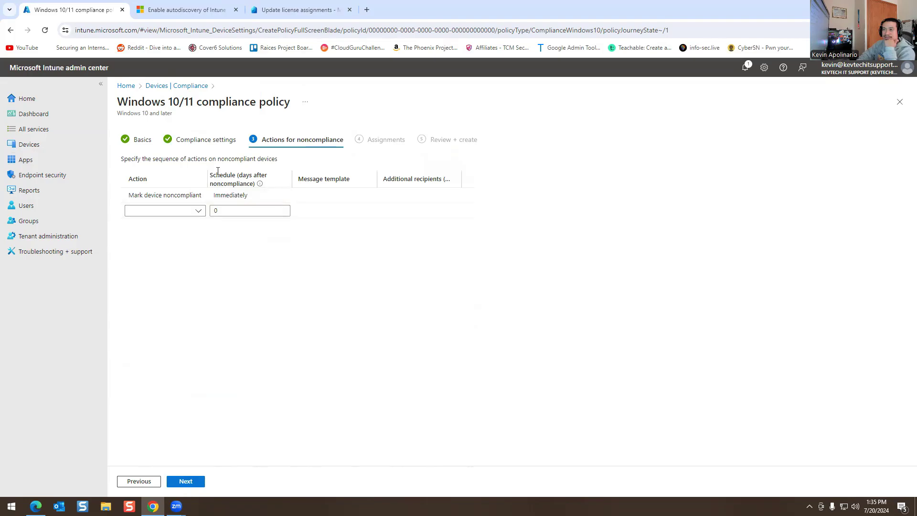
# Keep the default noncompliance actions, assign Kevtech to All devices, and proceed to Review + create
pyautogui.click(184, 480)
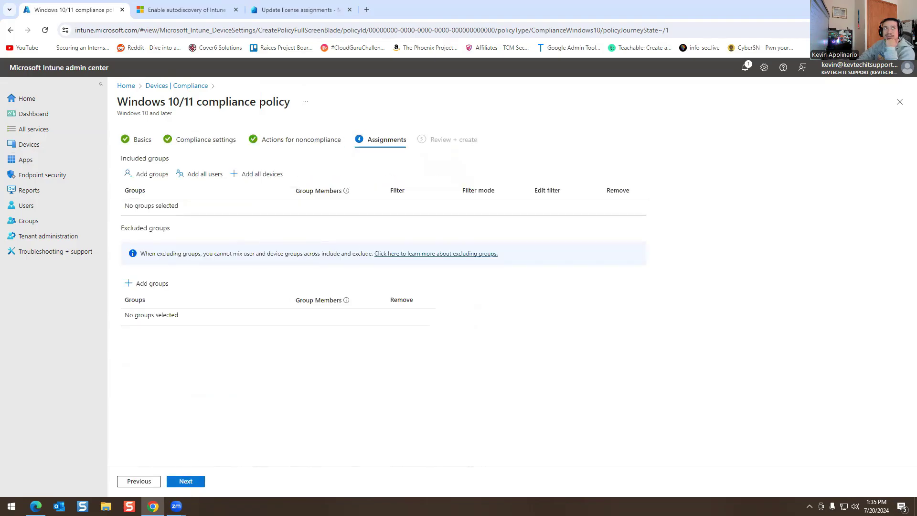
pyautogui.press('super+1')
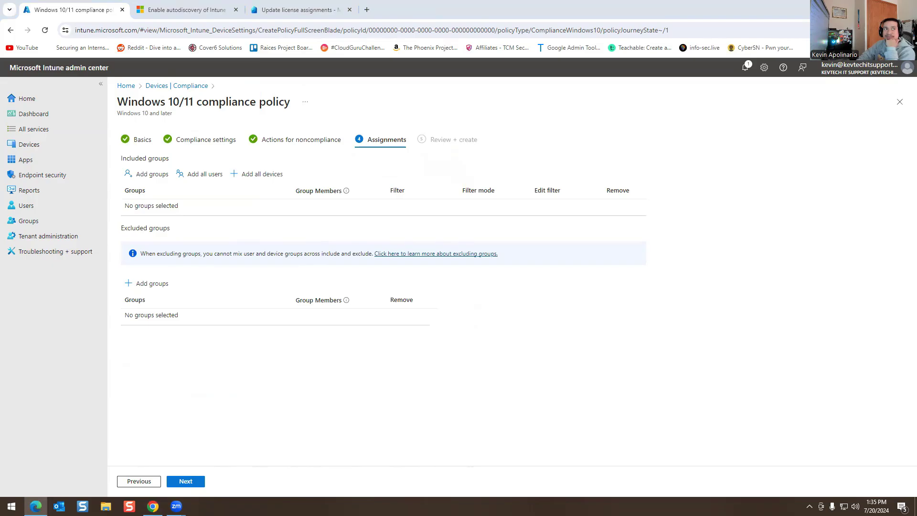
pyautogui.click(255, 174)
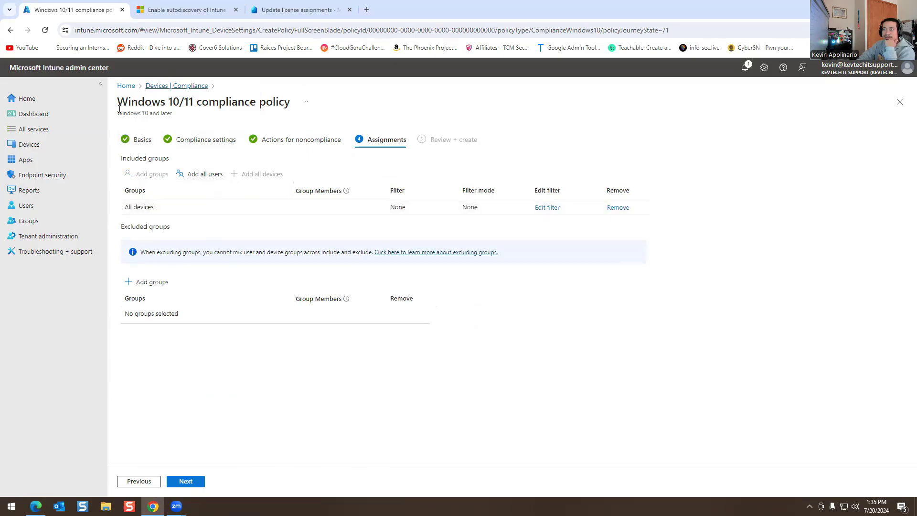
pyautogui.click(186, 481)
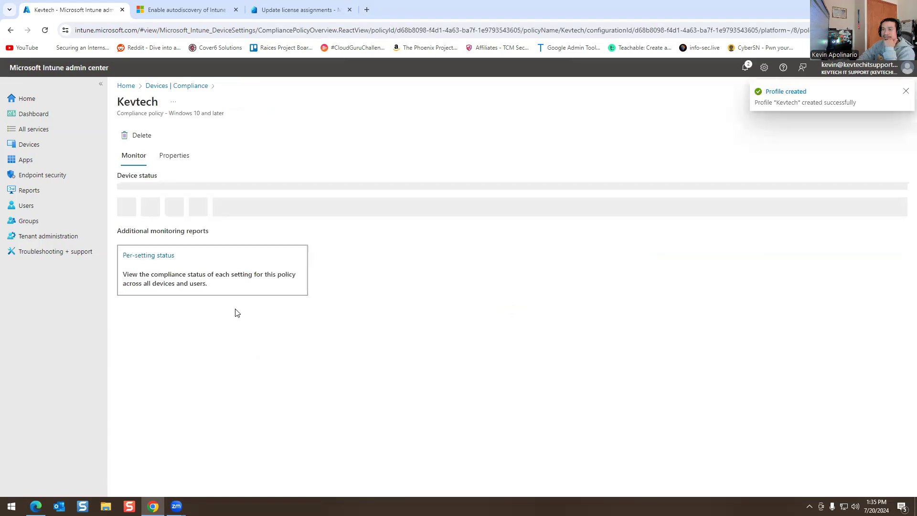
# Leave the Kevtech policy, go to device Configuration policies, and open the Create menu
pyautogui.click(177, 87)
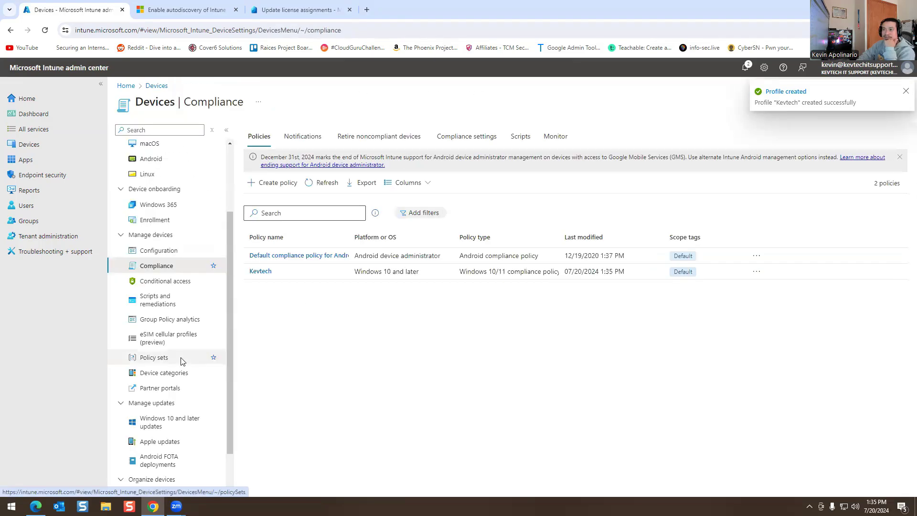
pyautogui.click(167, 256)
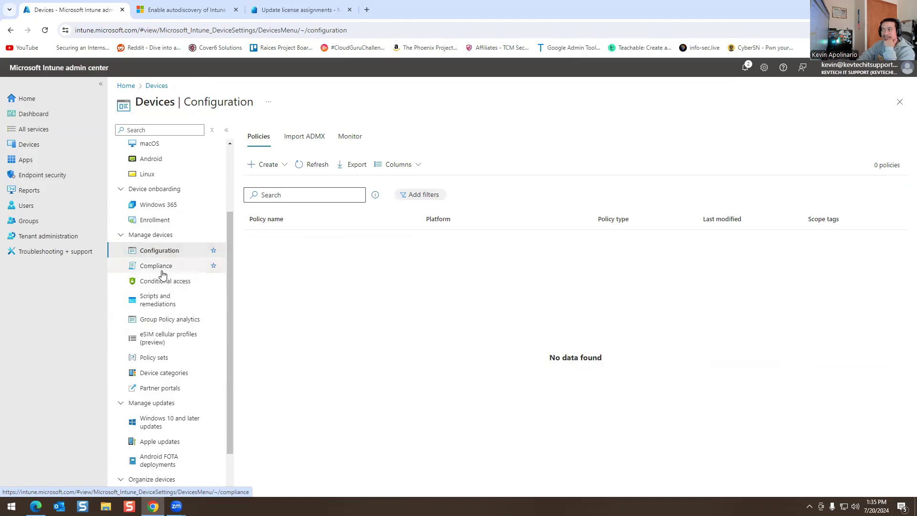
pyautogui.click(264, 166)
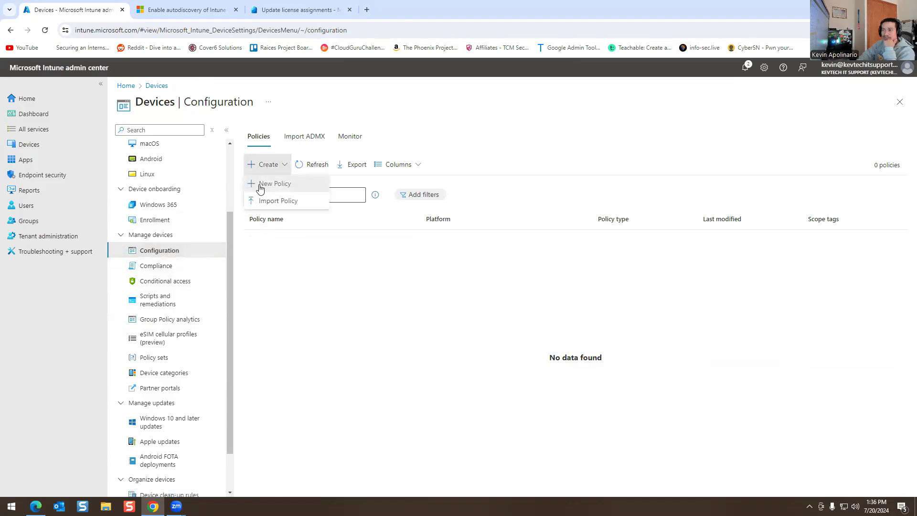
# Create a Windows 10 and later profile, switching the profile type from Templates to Settings catalog
pyautogui.click(254, 185)
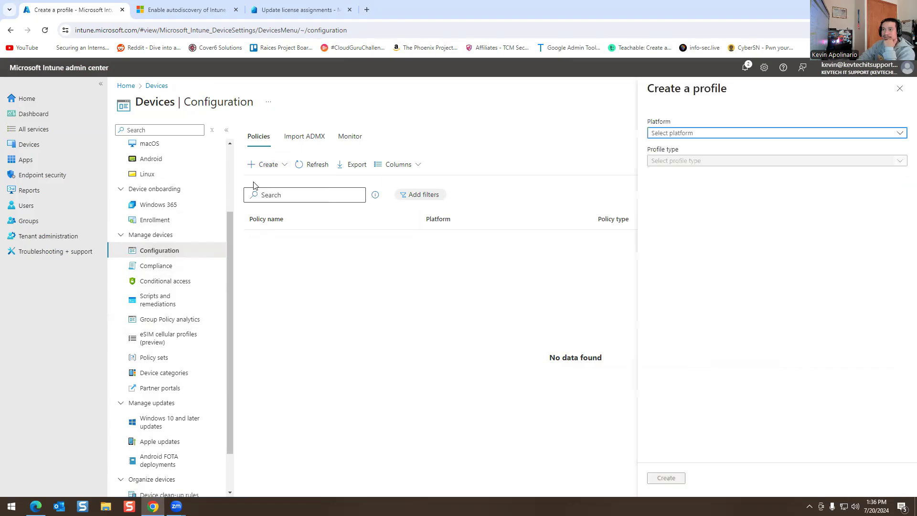
pyautogui.click(707, 134)
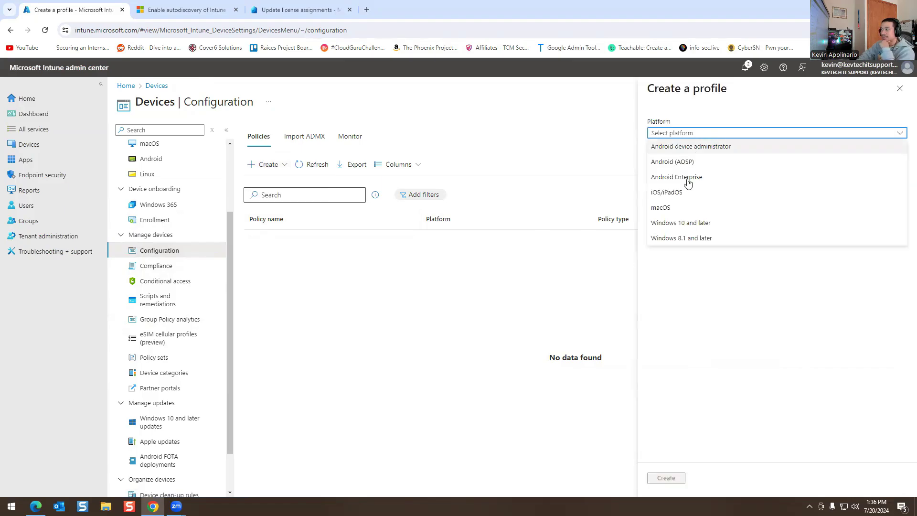
pyautogui.click(681, 223)
pyautogui.click(675, 161)
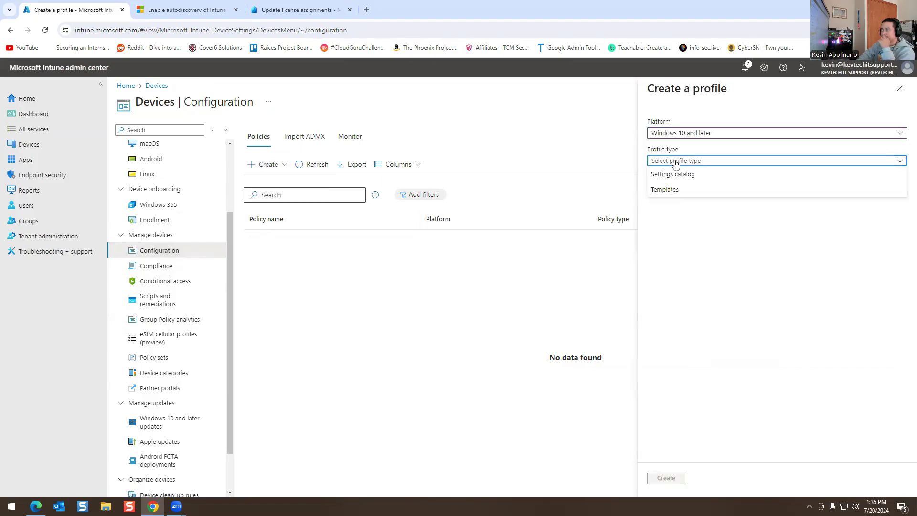
pyautogui.click(664, 189)
pyautogui.scroll(-2, 748, 234)
pyautogui.scroll(-2, 748, 234)
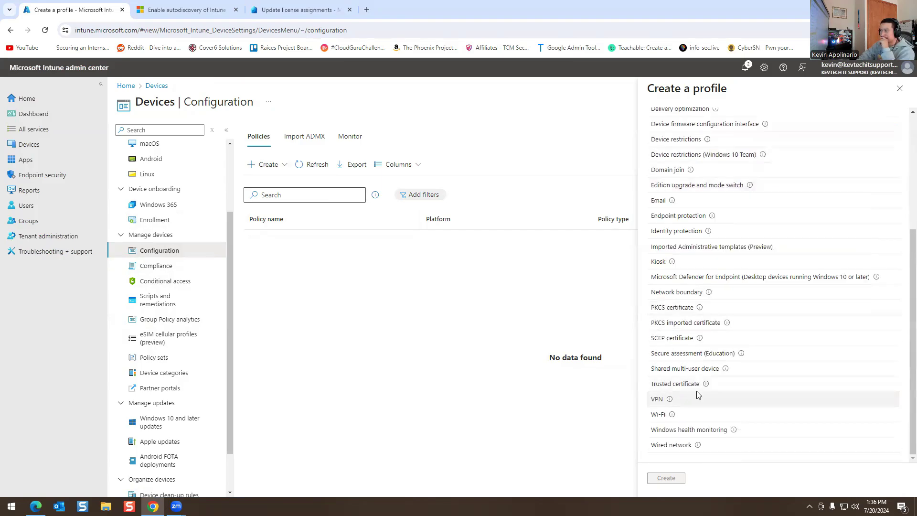
pyautogui.scroll(4, 697, 395)
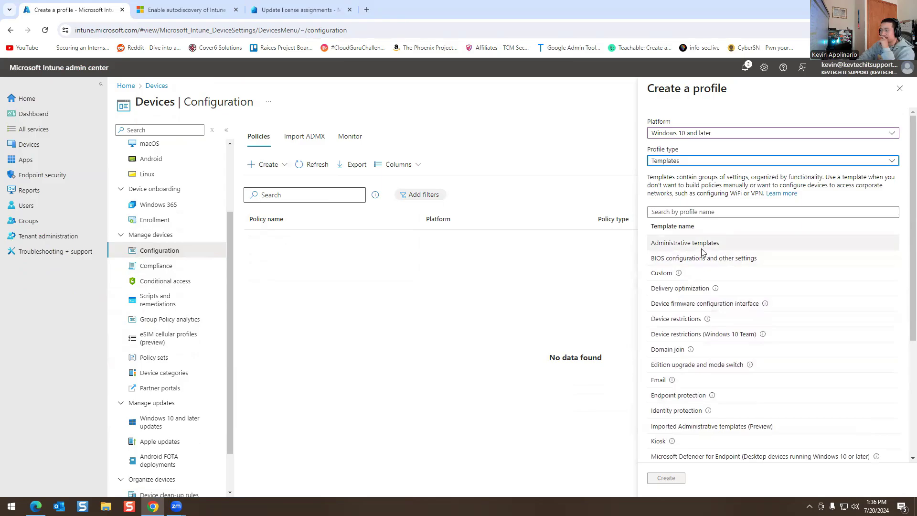
pyautogui.click(679, 162)
pyautogui.click(676, 175)
pyautogui.click(668, 478)
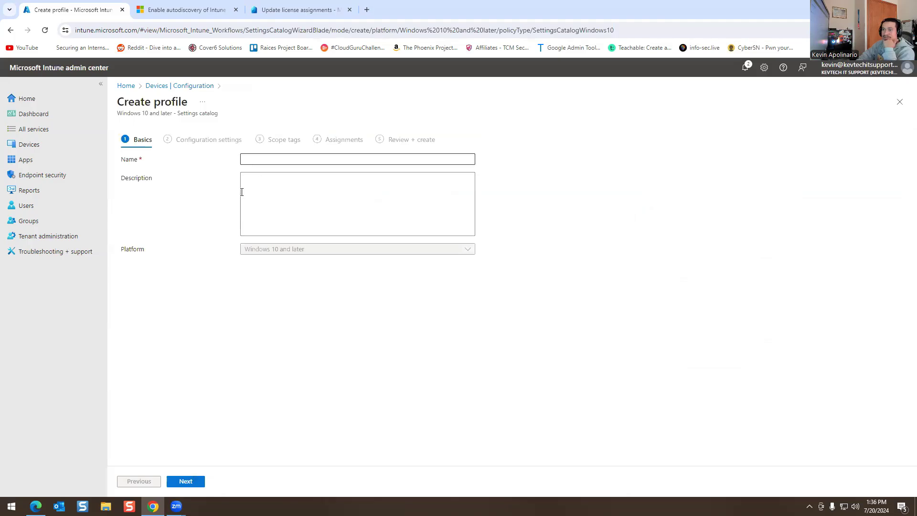
# Return to Configuration policies and create a Windows 10 and later Administrative templates profile instead
pyautogui.click(185, 86)
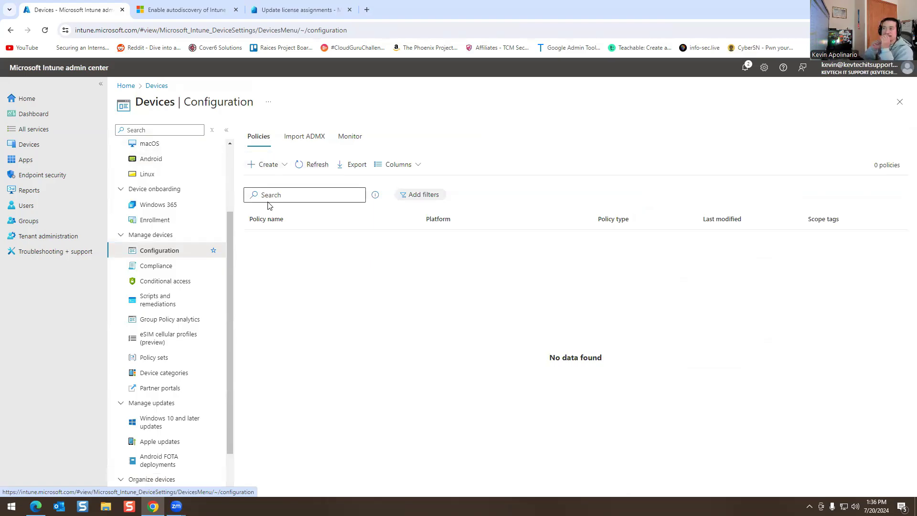
pyautogui.click(268, 165)
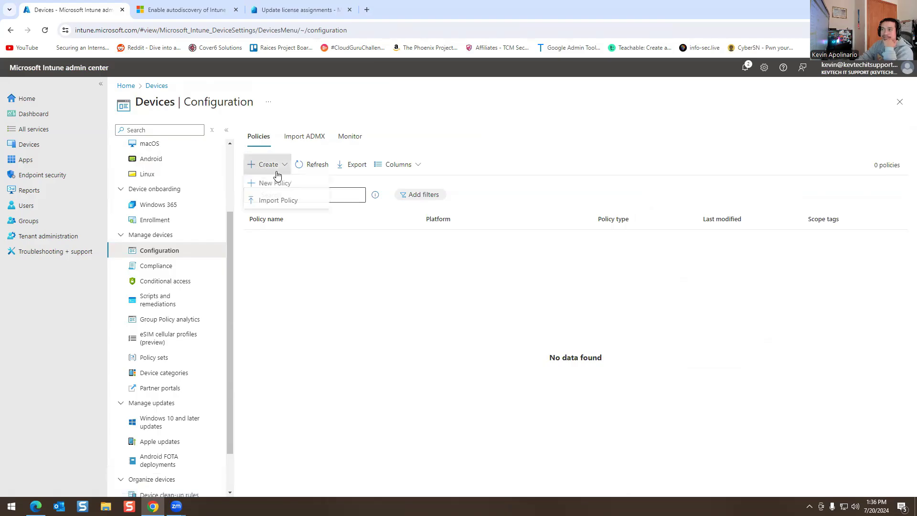
pyautogui.click(271, 182)
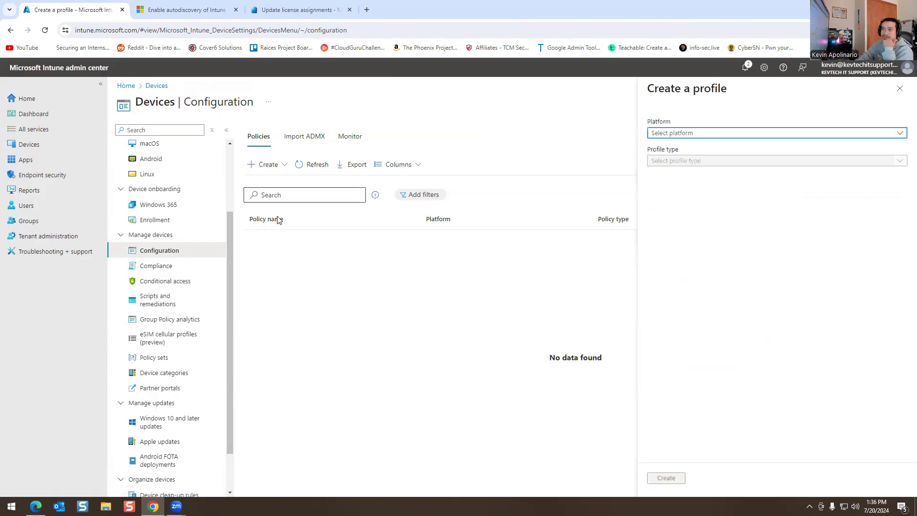
pyautogui.click(661, 134)
pyautogui.click(680, 223)
pyautogui.click(707, 161)
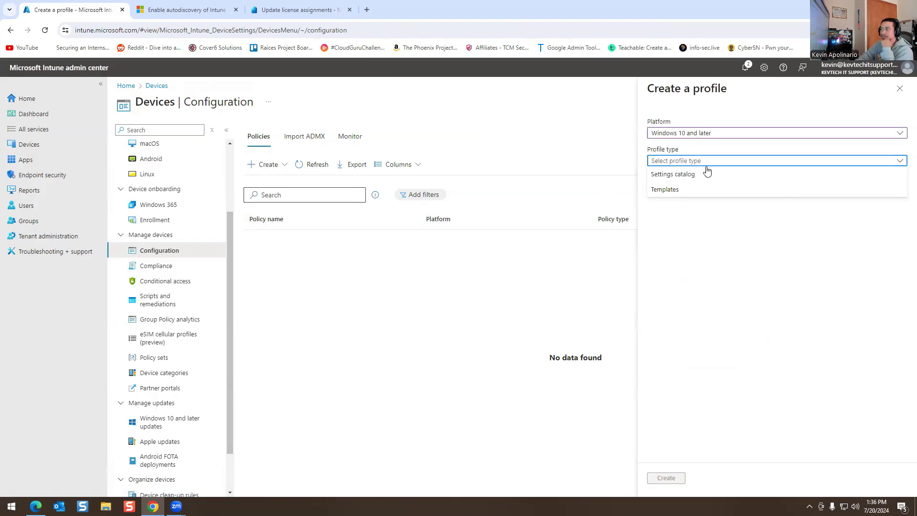
pyautogui.click(687, 190)
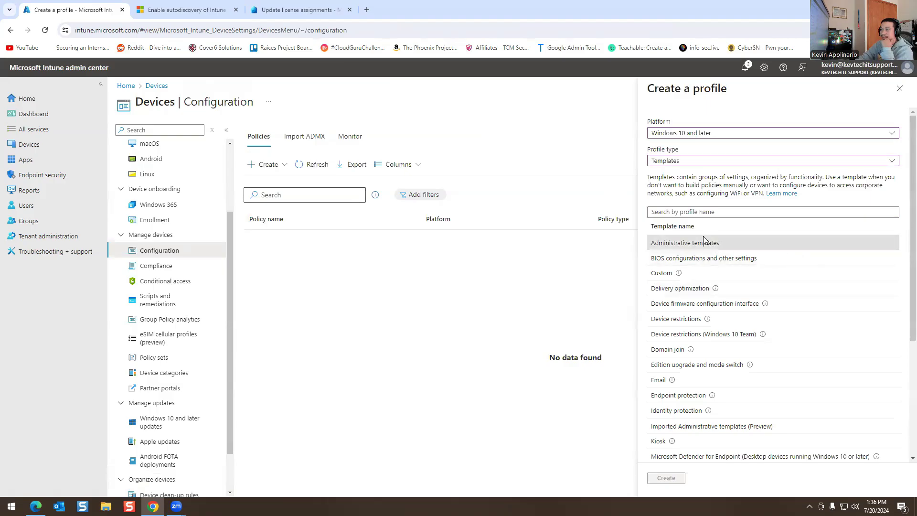
pyautogui.click(667, 251)
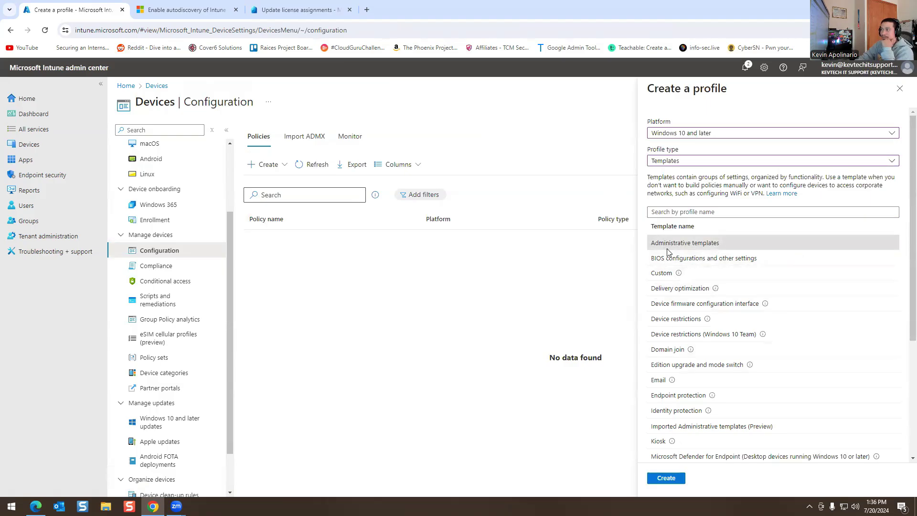
pyautogui.click(666, 478)
pyautogui.click(265, 161)
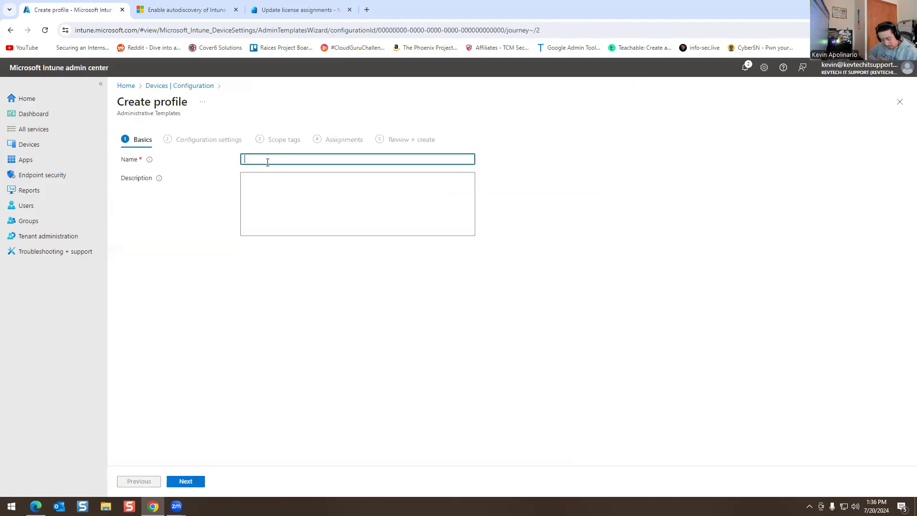
# Finish the profile's Basics and continue to its Configuration settings
pyautogui.click(315, 182)
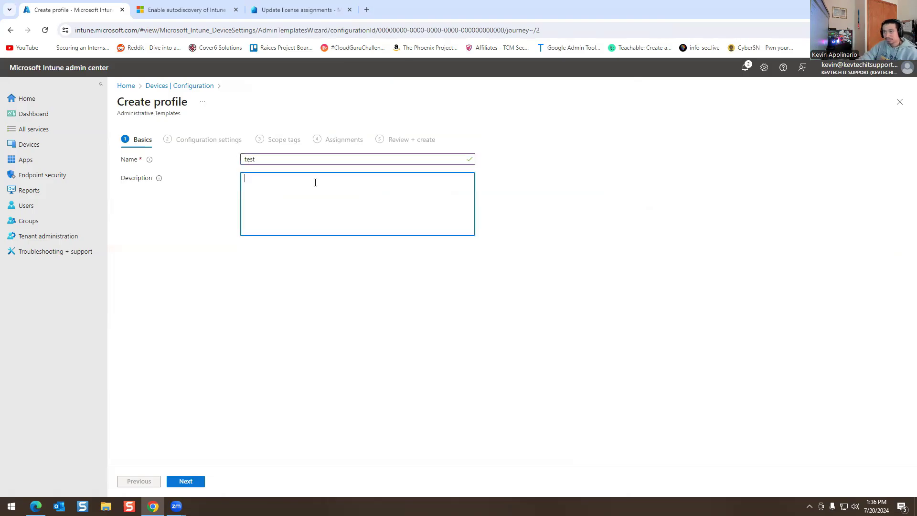
pyautogui.click(181, 480)
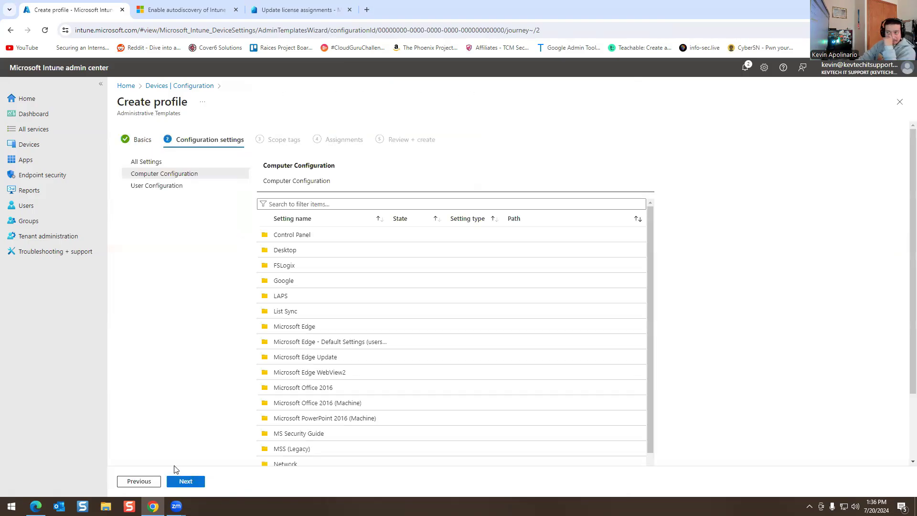
pyautogui.scroll(-2, 387, 328)
pyautogui.scroll(-3, 373, 346)
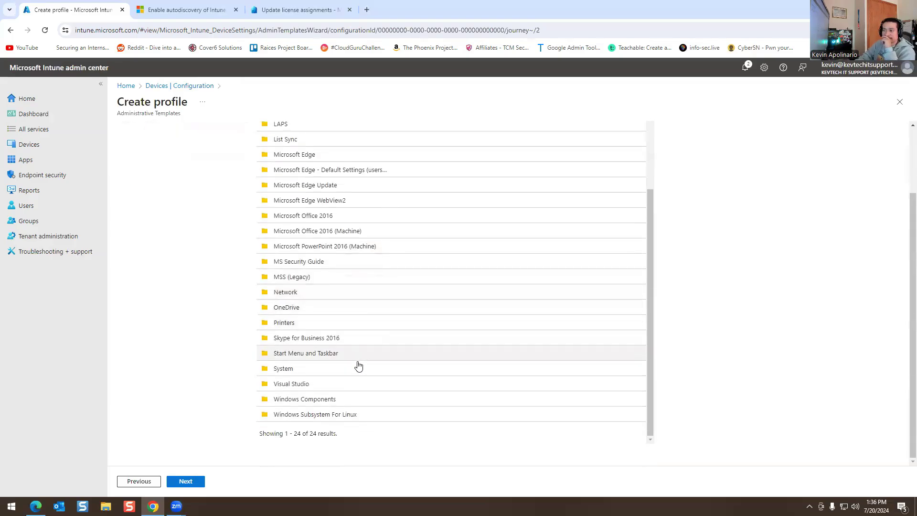
pyautogui.scroll(5, 316, 383)
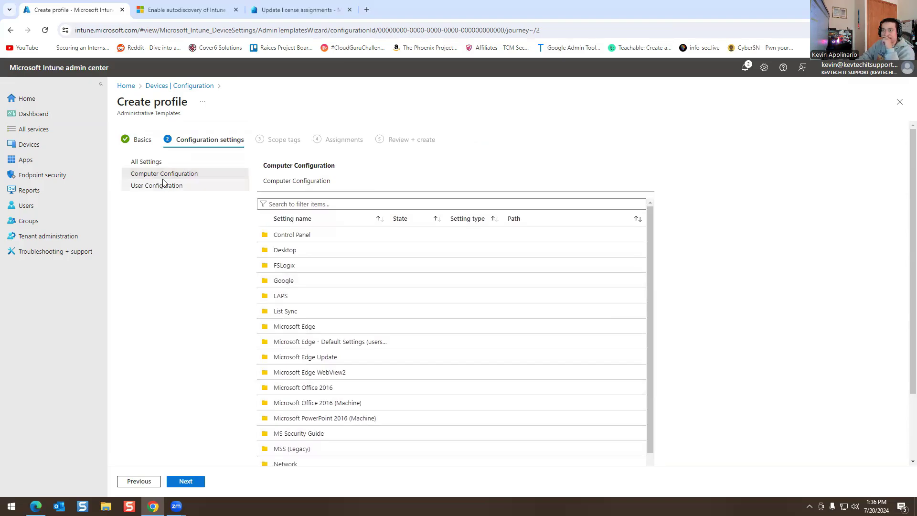
# Open User Configuration and browse into its Google folder
pyautogui.click(174, 184)
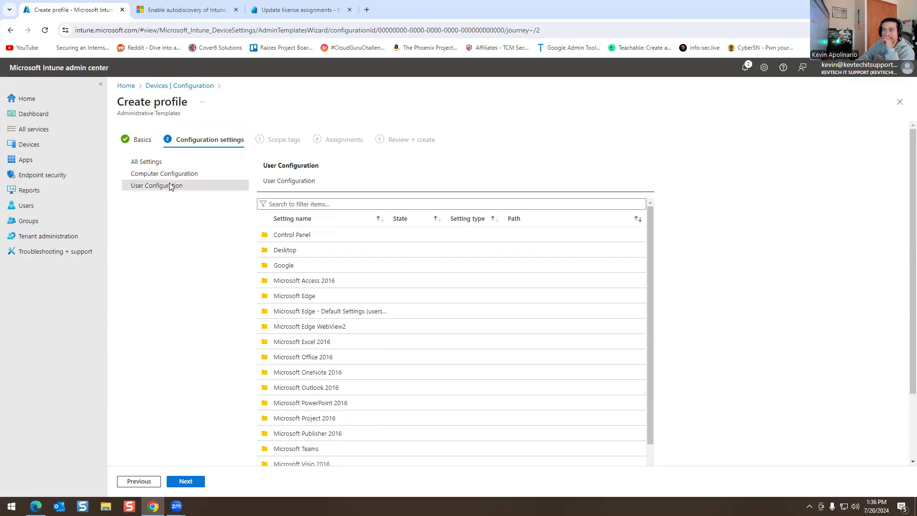
pyautogui.scroll(-5, 316, 293)
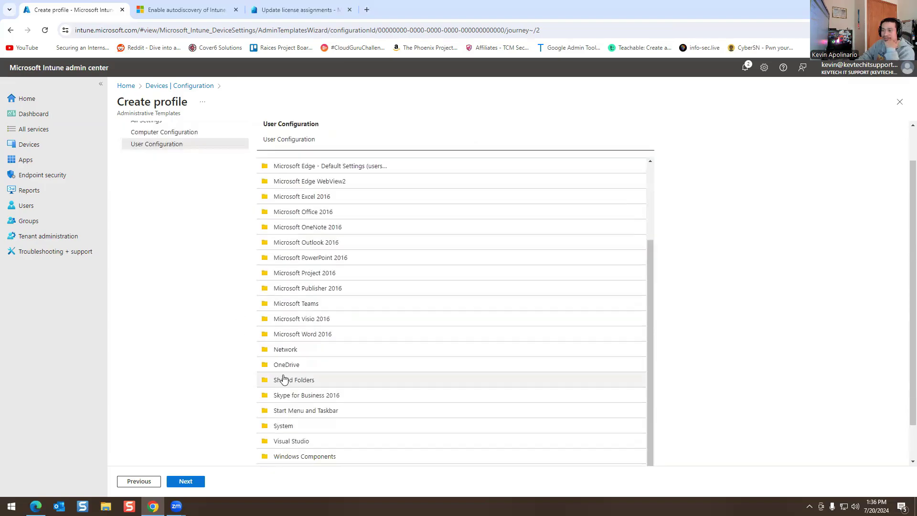
pyautogui.scroll(5, 303, 290)
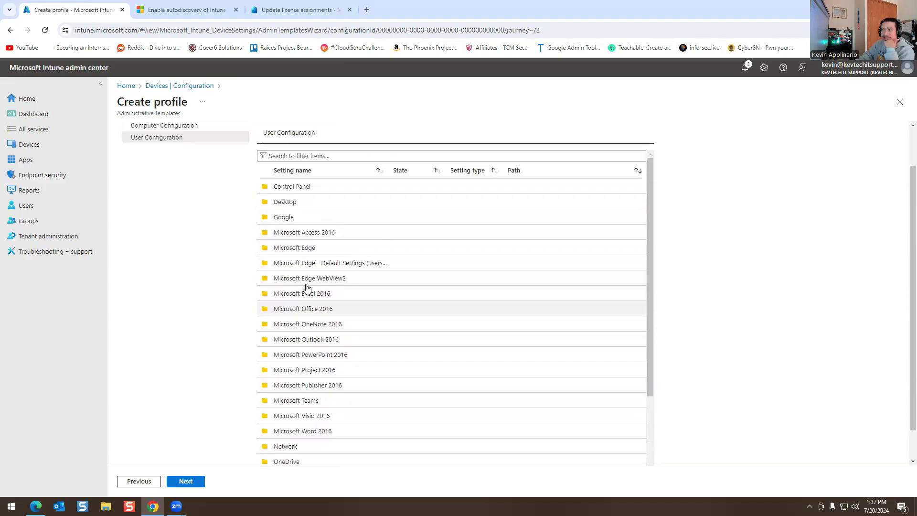
pyautogui.click(284, 266)
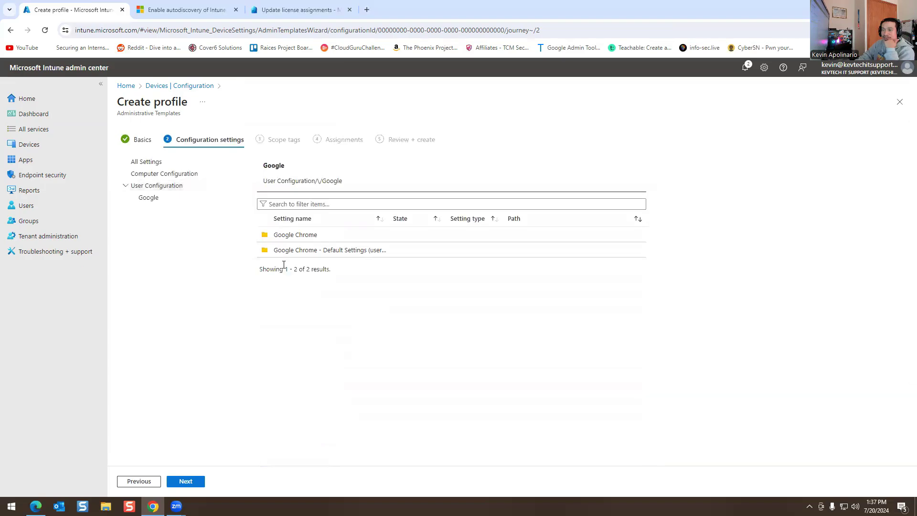
# View Google Chrome > Password manager's 'Enable leak detection for entered credentials' policy, then return to User Configuration
pyautogui.click(291, 241)
pyautogui.scroll(-3, 327, 293)
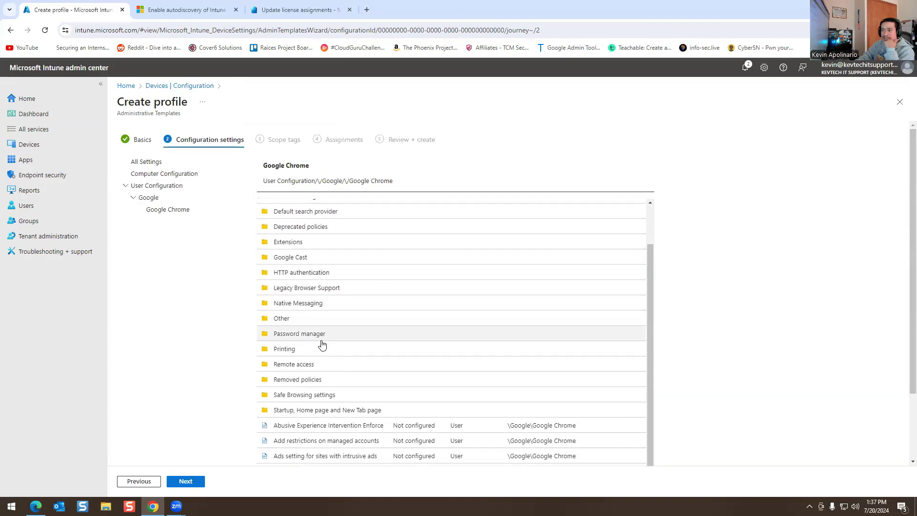
pyautogui.scroll(-2, 323, 344)
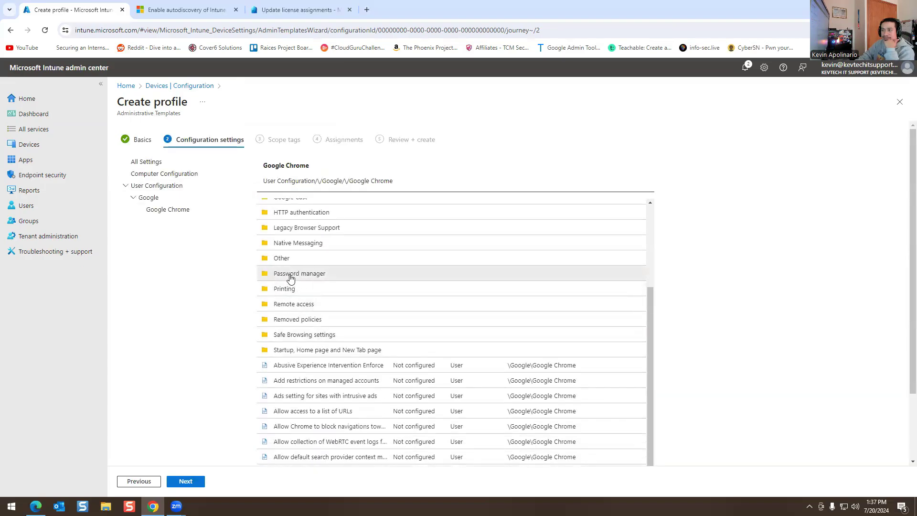
pyautogui.click(291, 276)
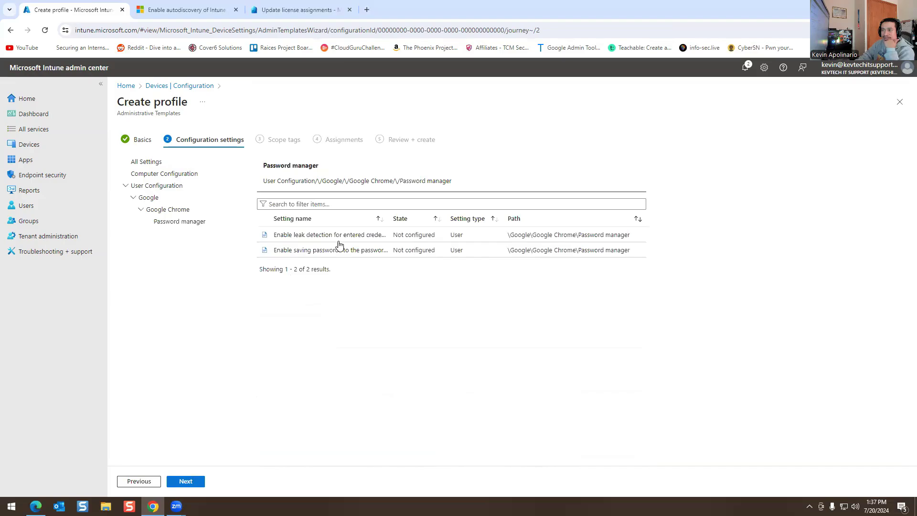
pyautogui.click(307, 238)
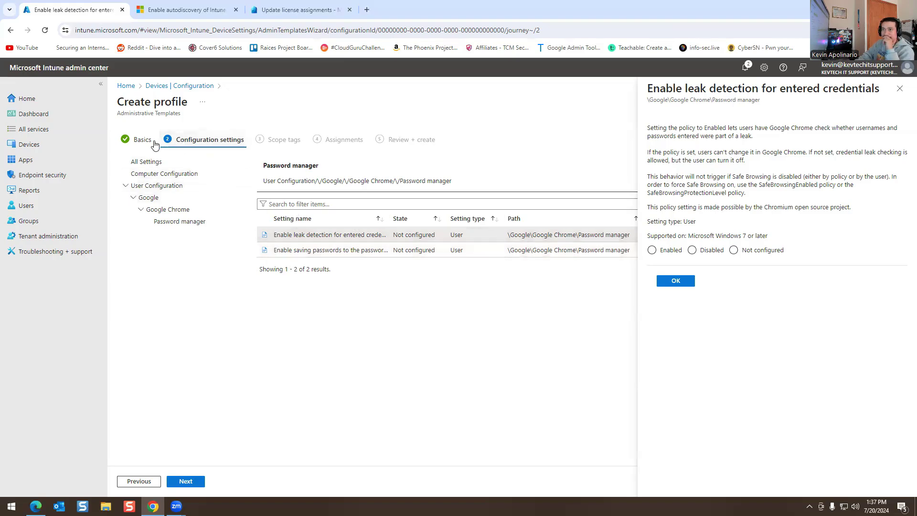
pyautogui.click(160, 185)
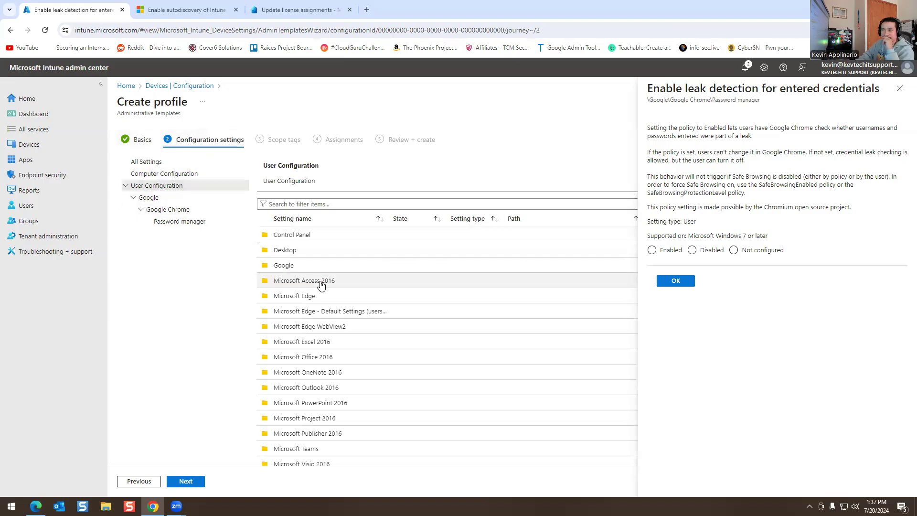
# Enable 'Remove Computer icon on the desktop' in the Desktop folder and proceed to Assignments
pyautogui.scroll(-2, 320, 280)
pyautogui.scroll(2, 321, 419)
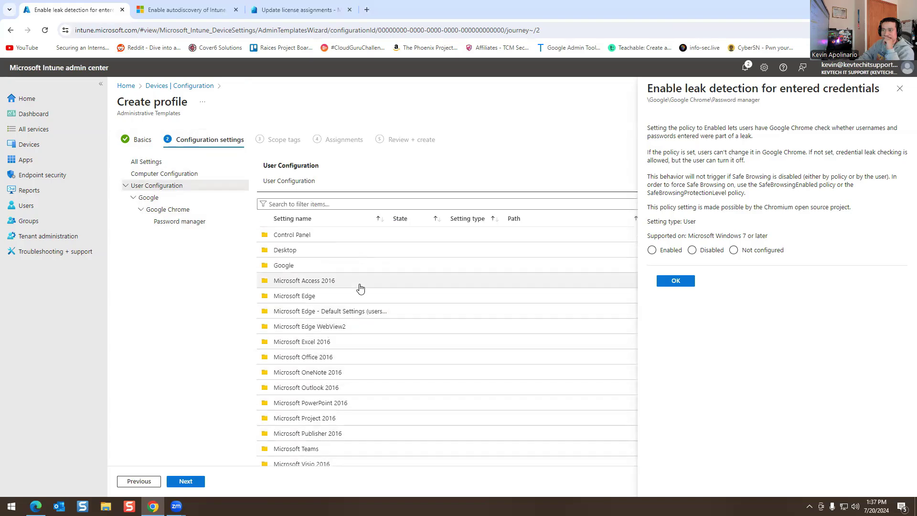
pyautogui.click(285, 249)
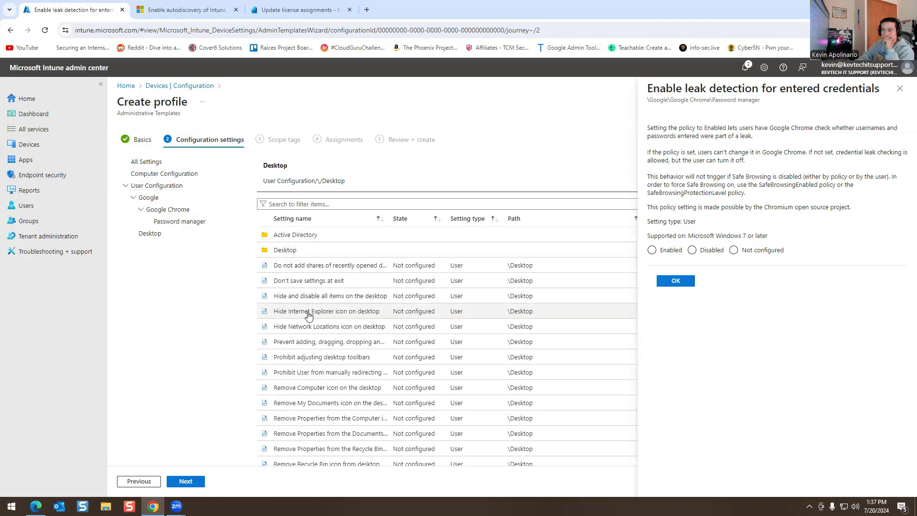
pyautogui.scroll(-2, 334, 353)
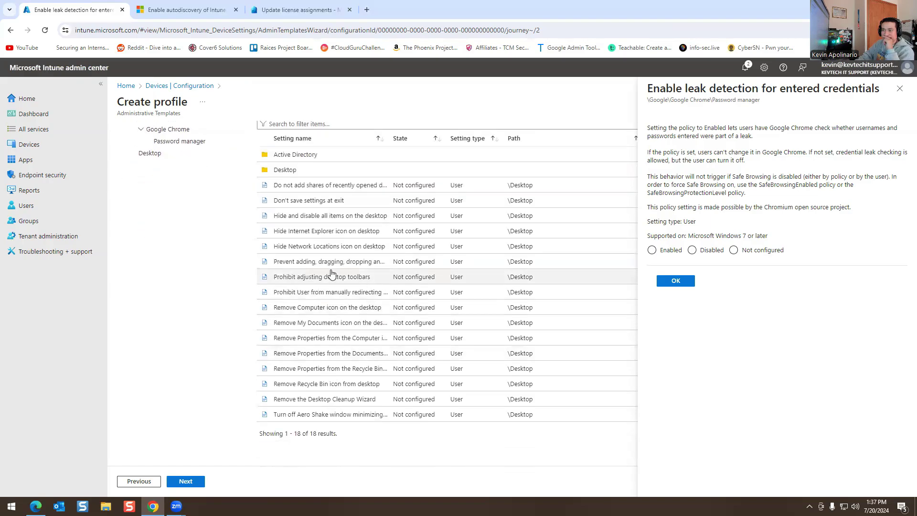
pyautogui.click(316, 313)
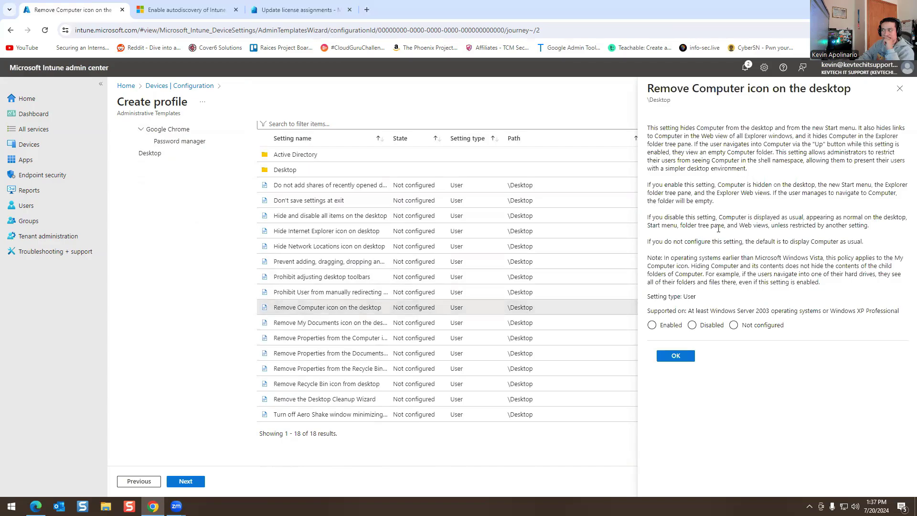
pyautogui.click(669, 355)
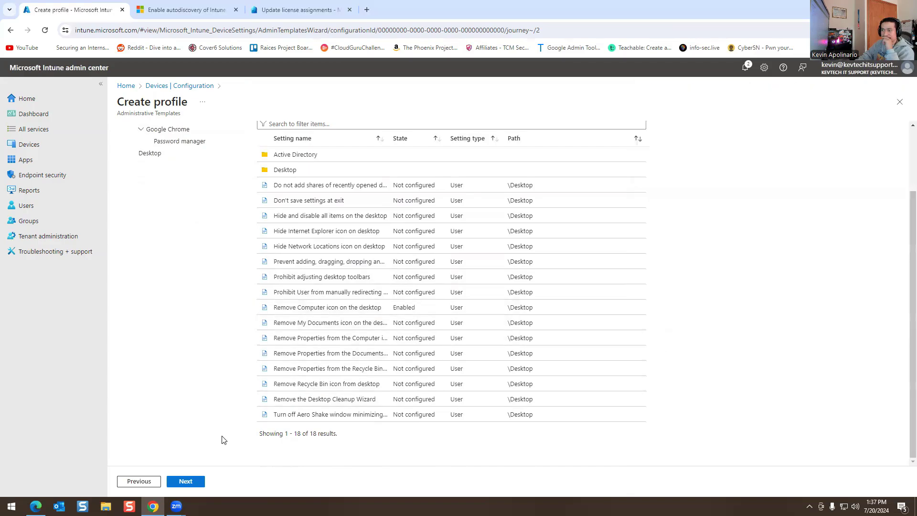
pyautogui.click(183, 480)
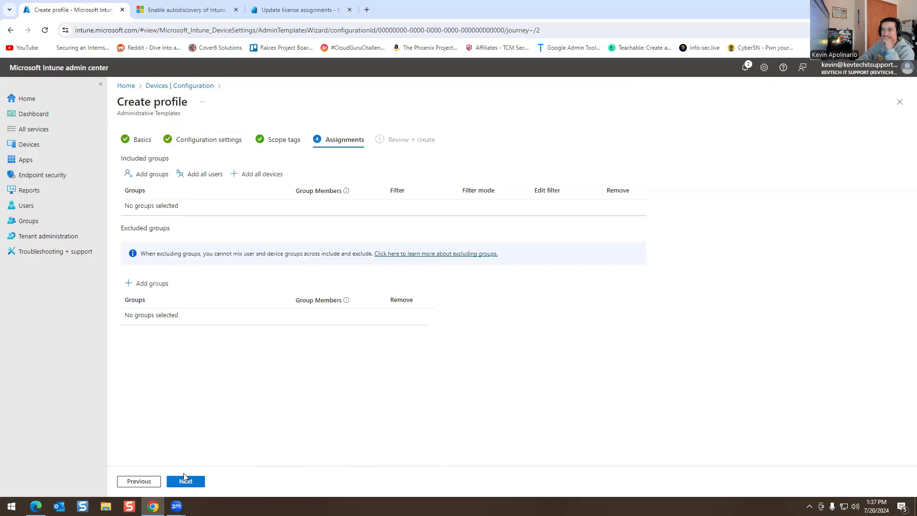
# Assign the 'test' profile to all devices and create it
pyautogui.click(245, 178)
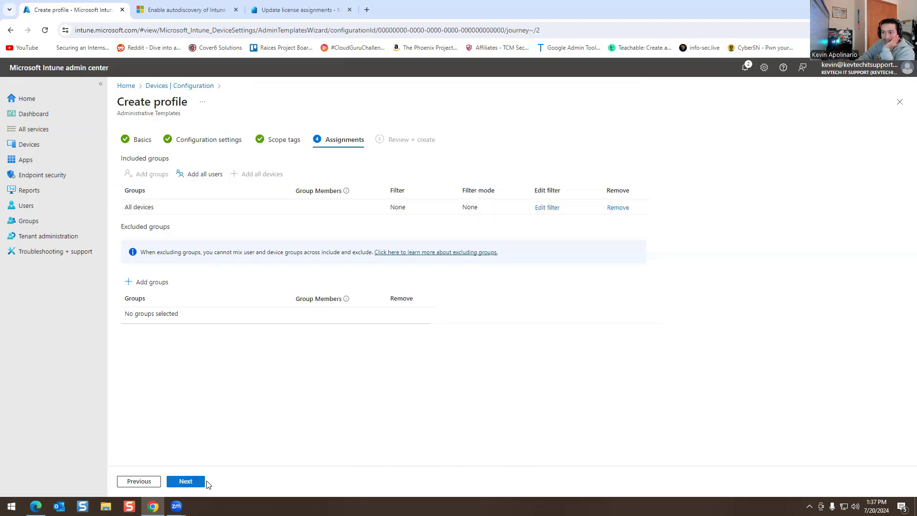
pyautogui.click(188, 481)
pyautogui.click(186, 482)
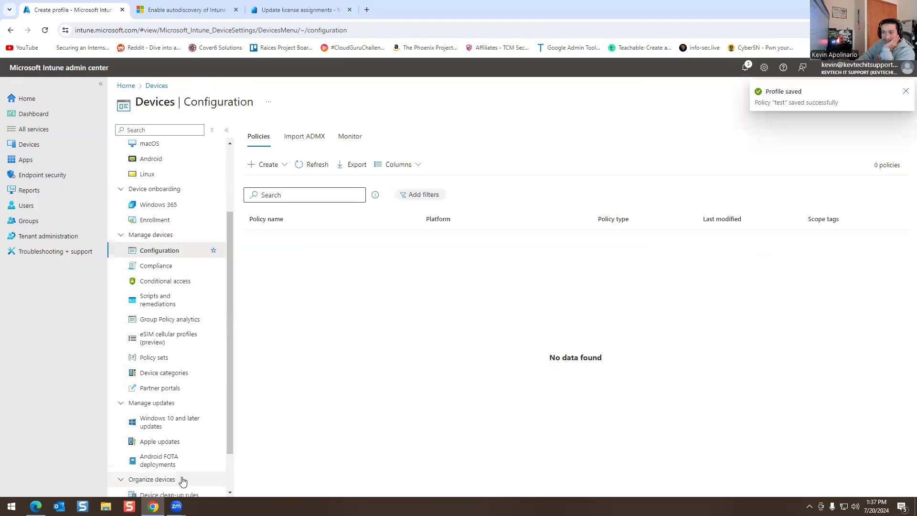
# Refresh the configuration policies list to confirm 'test', then go to Windows devices
pyautogui.click(314, 165)
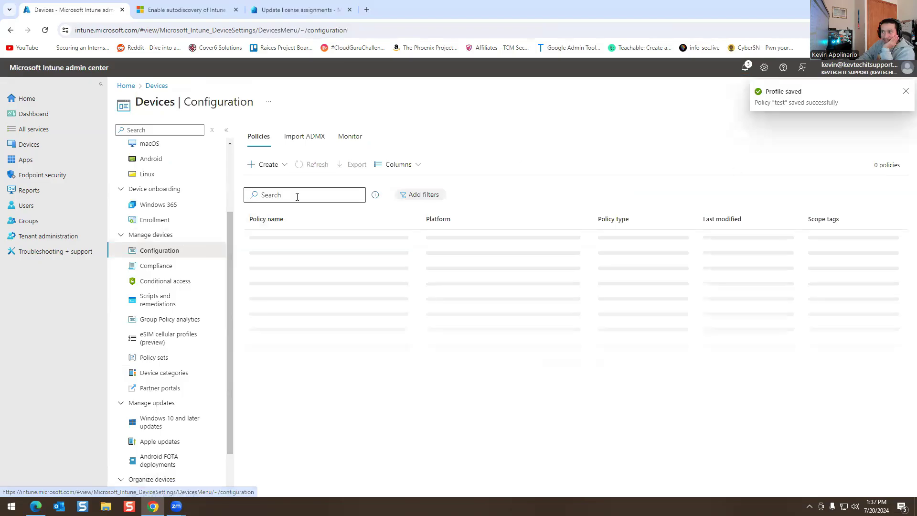
pyautogui.scroll(-1, 176, 304)
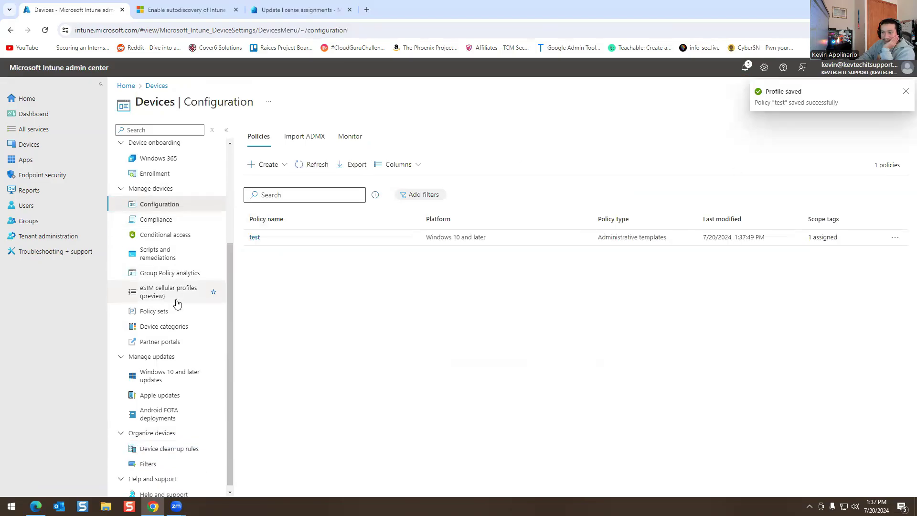
pyautogui.scroll(3, 177, 192)
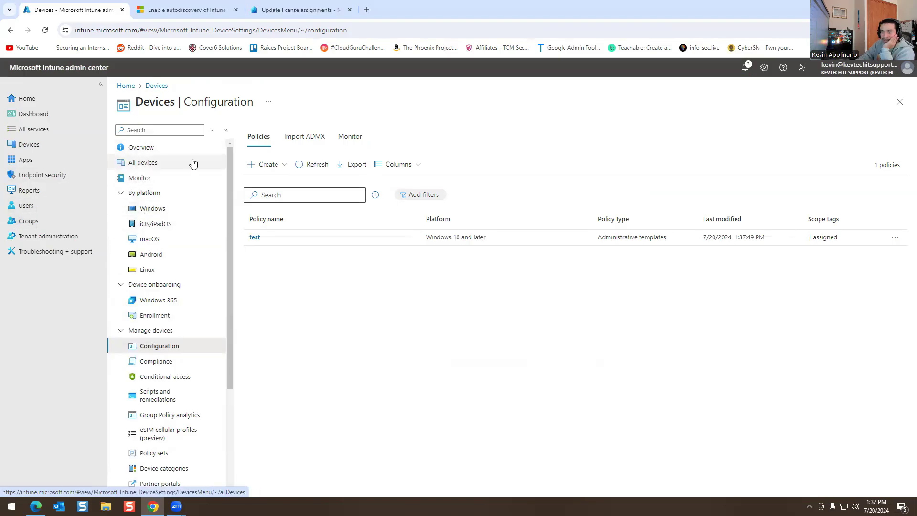
pyautogui.click(146, 207)
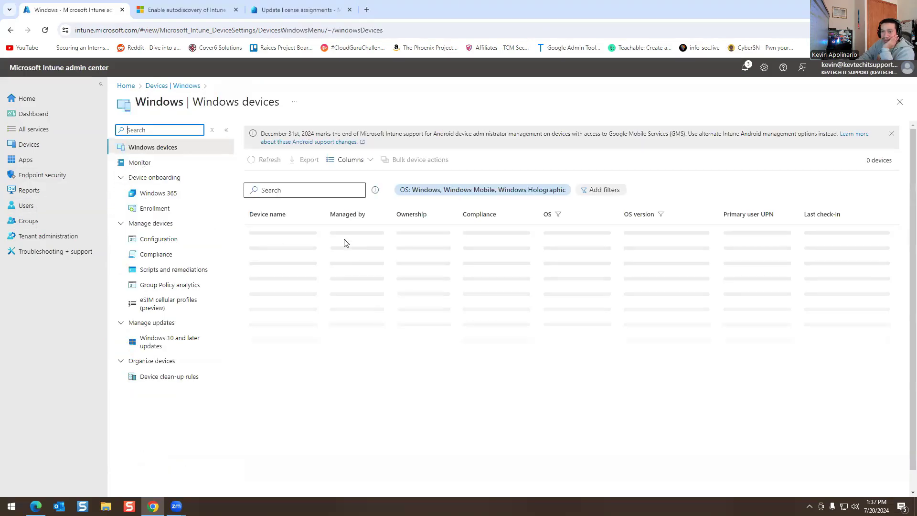
# Show the Windows enrollment page and scroll down to the Windows Autopilot options
pyautogui.click(156, 209)
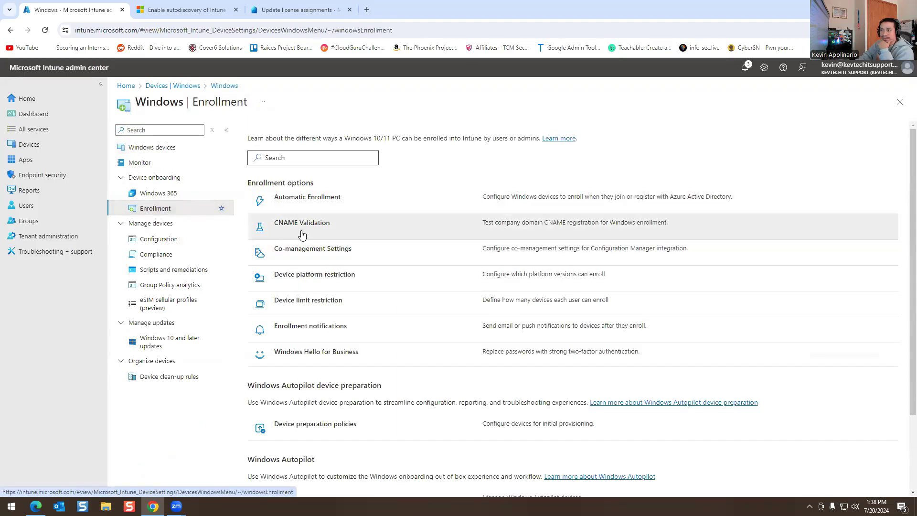
pyautogui.scroll(-2, 330, 425)
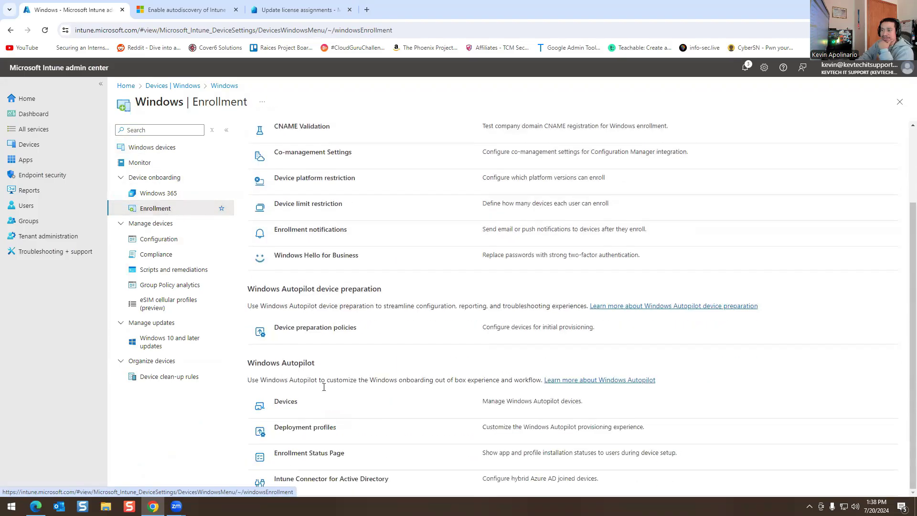